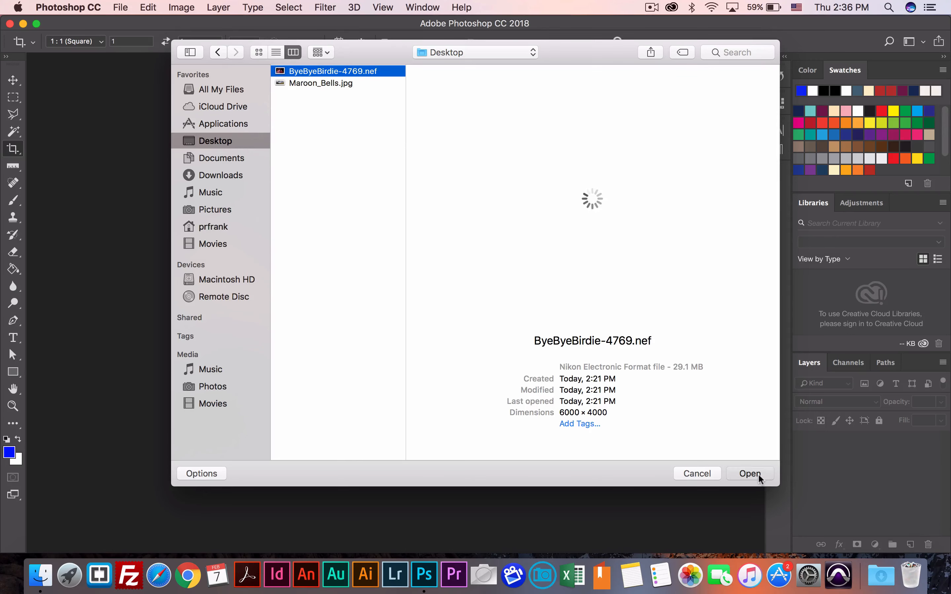
# Step: Open ByeByeBirdie-4769.nef from the Desktop and set its white balance by sampling the standing woman's white blouse
pyautogui.click(750, 473)
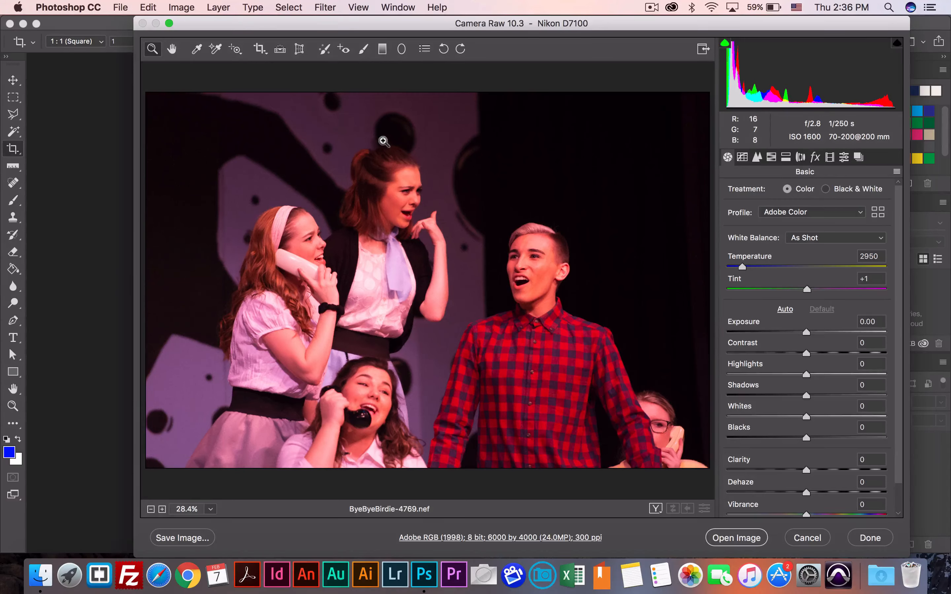
pyautogui.click(196, 50)
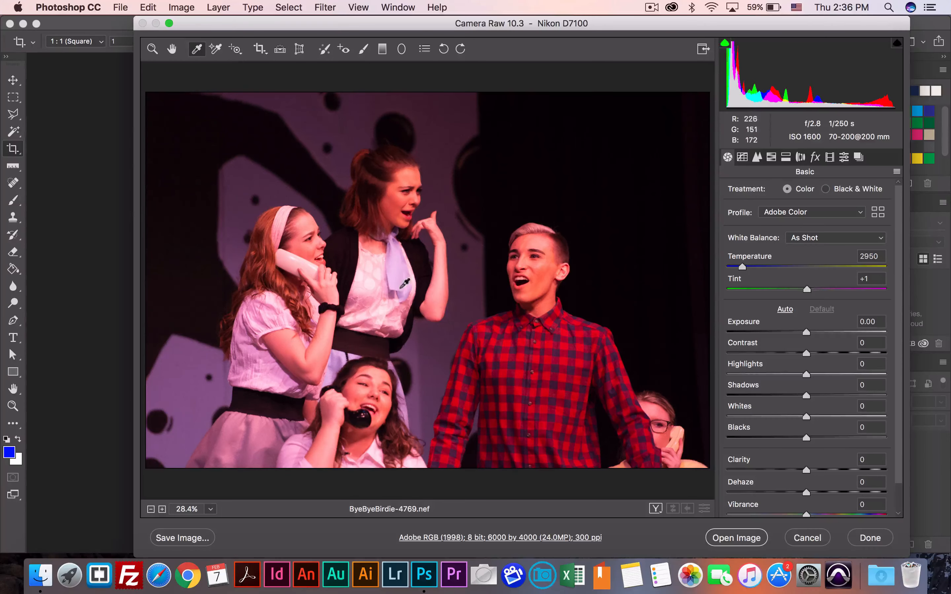
pyautogui.click(380, 272)
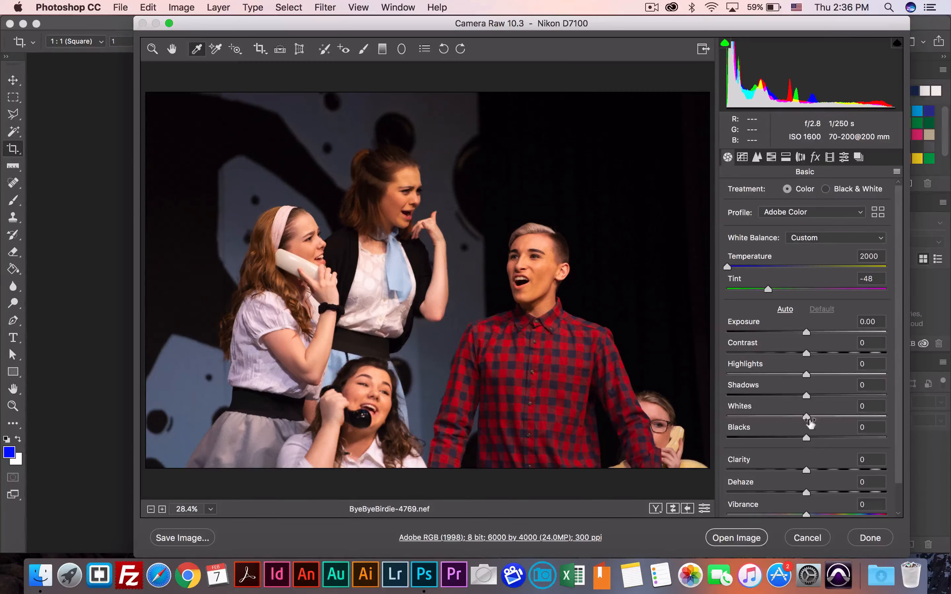
# Step: Set Shadows to +39, Contrast to +12 and Vibrance to +30, and open the raw image for editing
pyautogui.moveTo(805, 395); pyautogui.dragTo(835, 394)
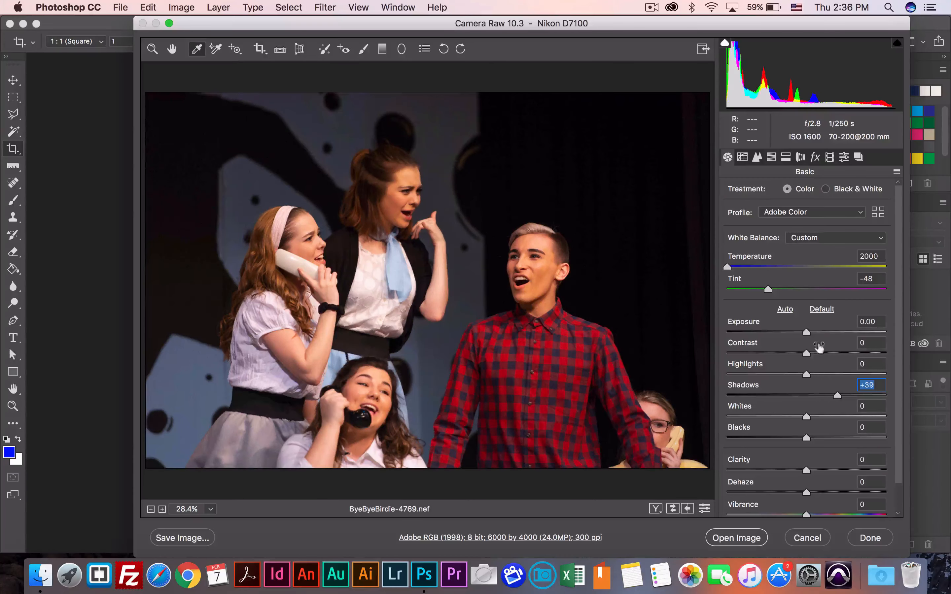
pyautogui.moveTo(814, 355); pyautogui.dragTo(822, 355)
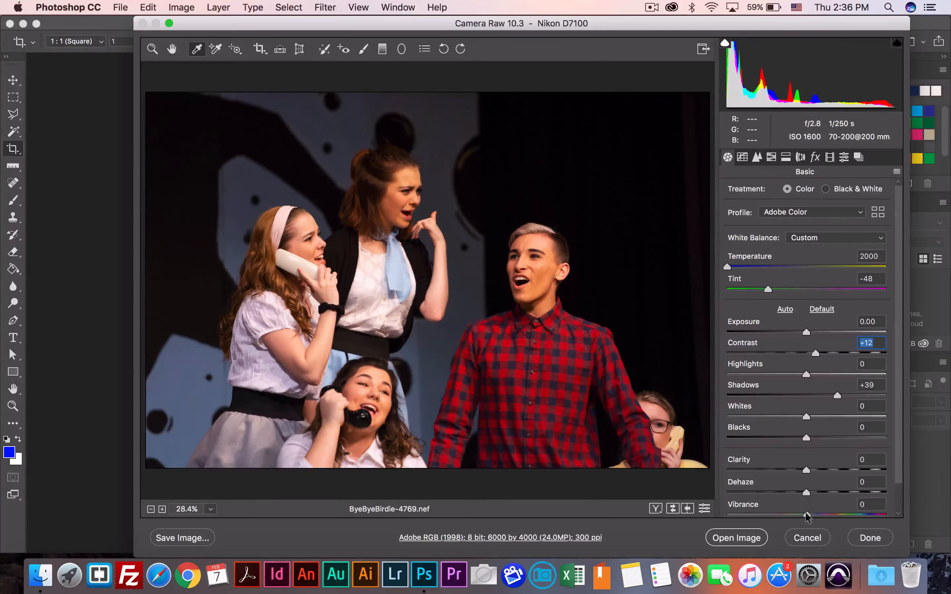
pyautogui.moveTo(807, 514); pyautogui.dragTo(828, 514)
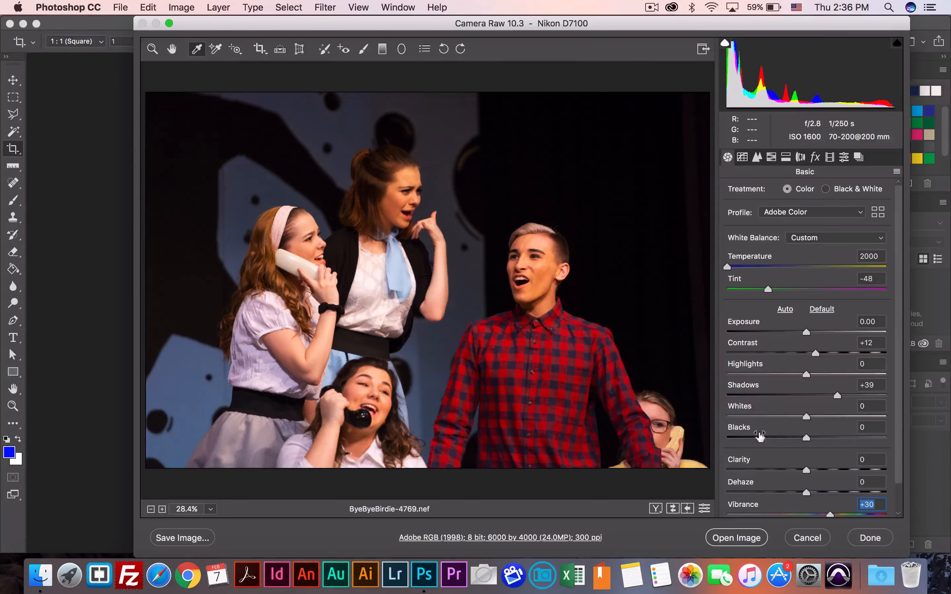
pyautogui.click(725, 538)
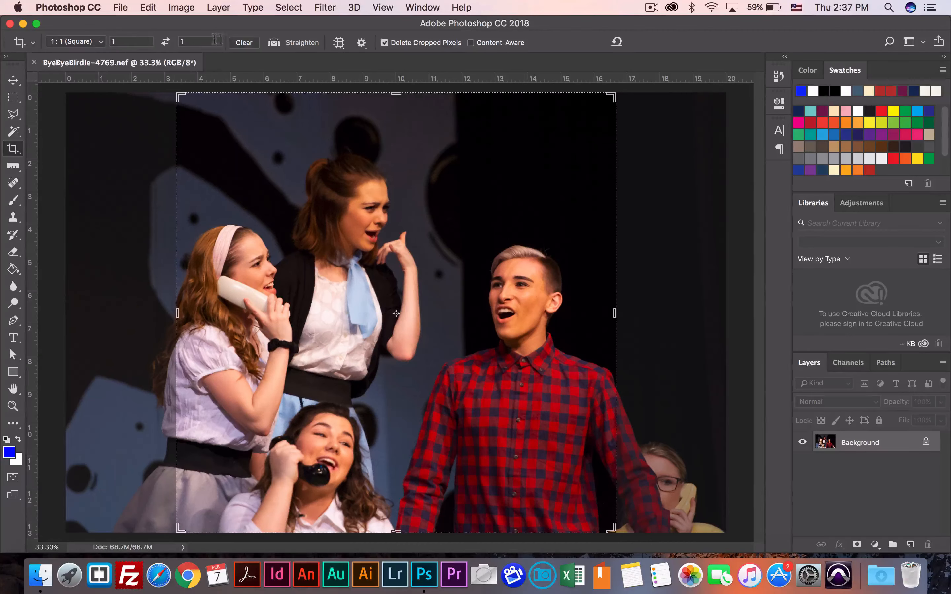
# Step: Try the 4 x 5 in 300 ppi crop preset on the photo and clear its width, height and resolution values
pyautogui.click(103, 43)
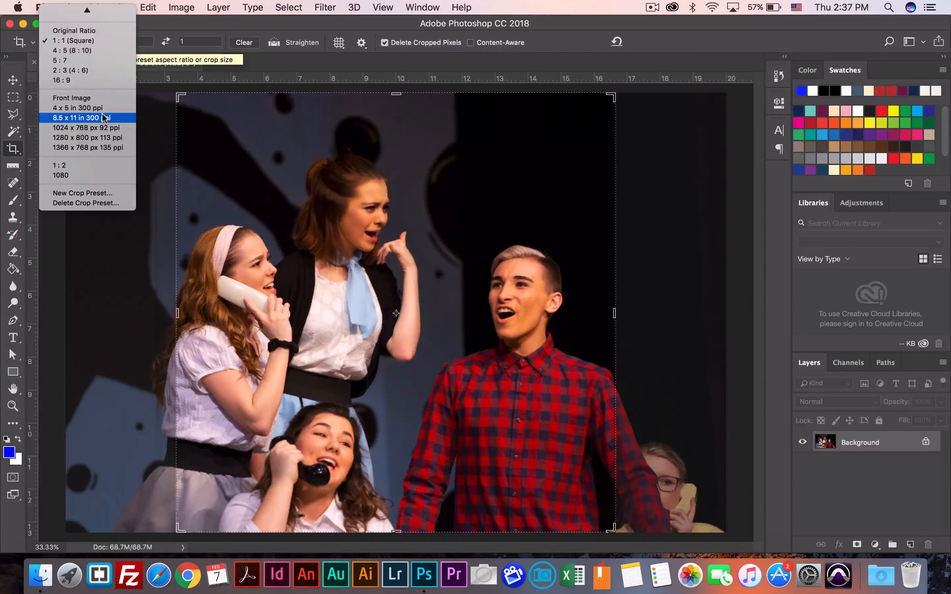
pyautogui.click(158, 23)
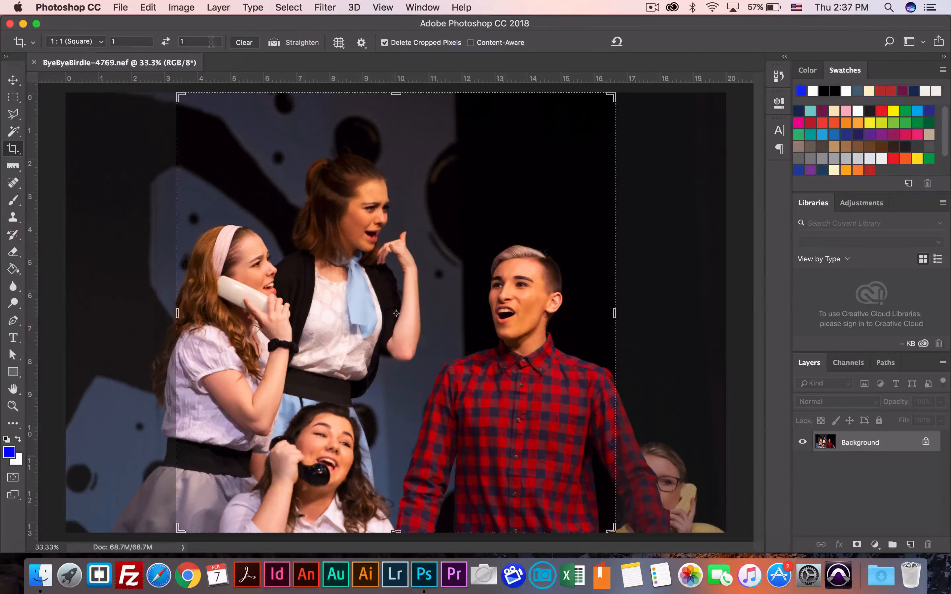
pyautogui.click(88, 41)
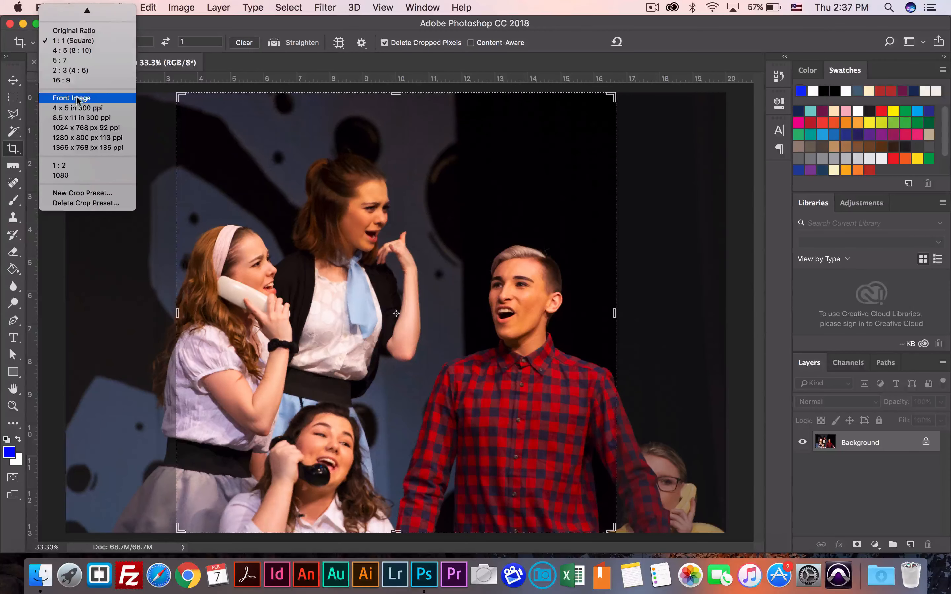
pyautogui.click(85, 112)
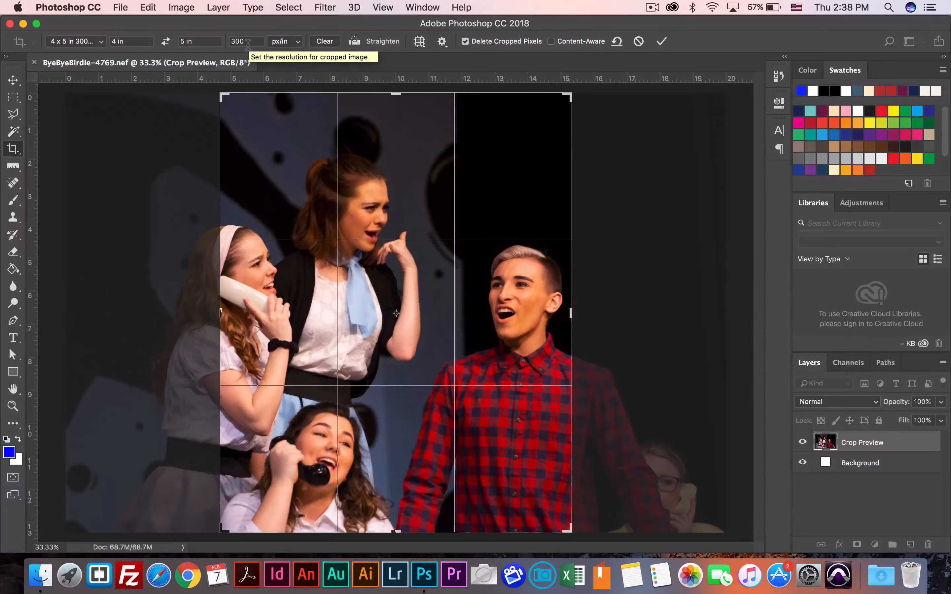
pyautogui.click(328, 42)
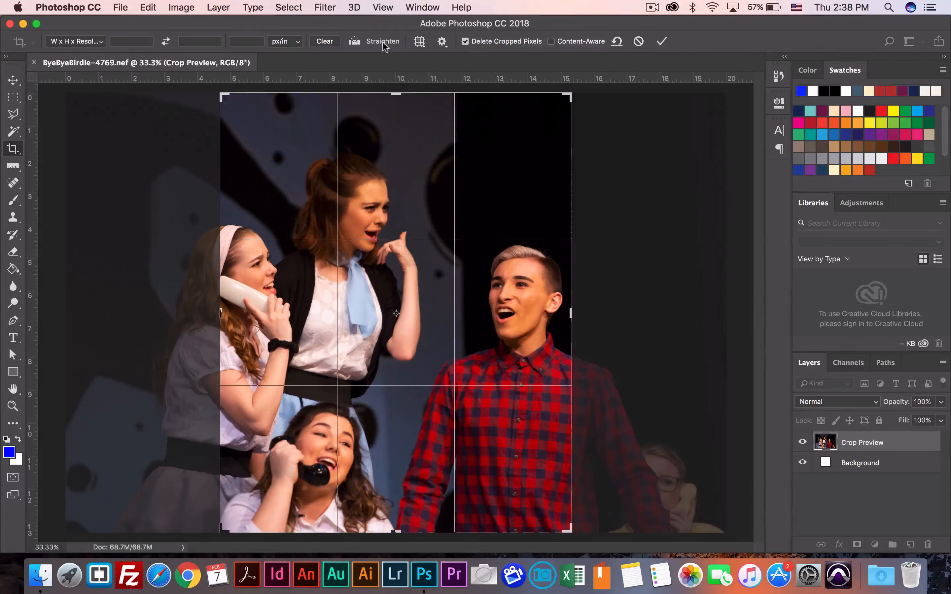
# Step: Try the Golden Ratio and Golden Spiral overlays on the crop preview
pyautogui.click(420, 42)
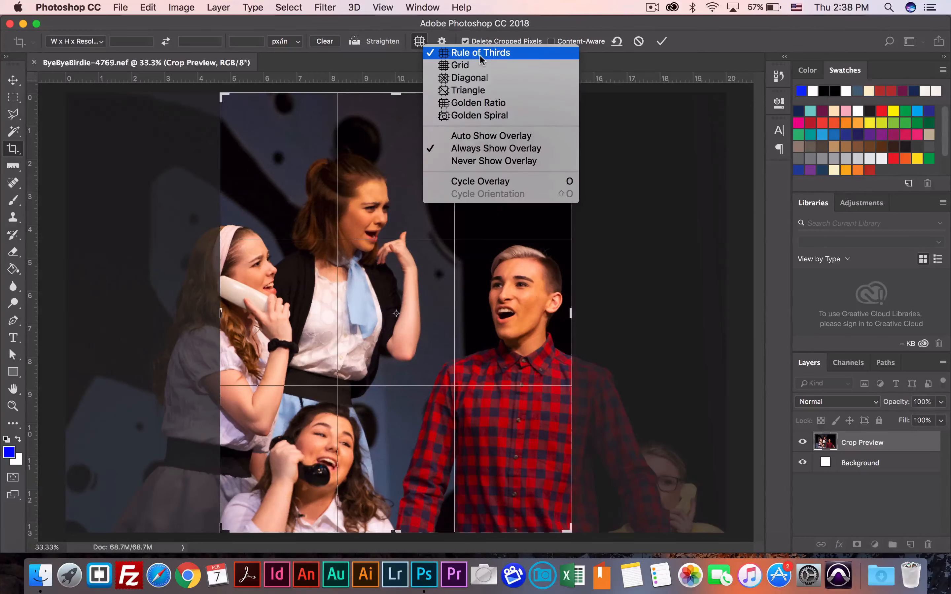
pyautogui.click(477, 103)
pyautogui.click(442, 41)
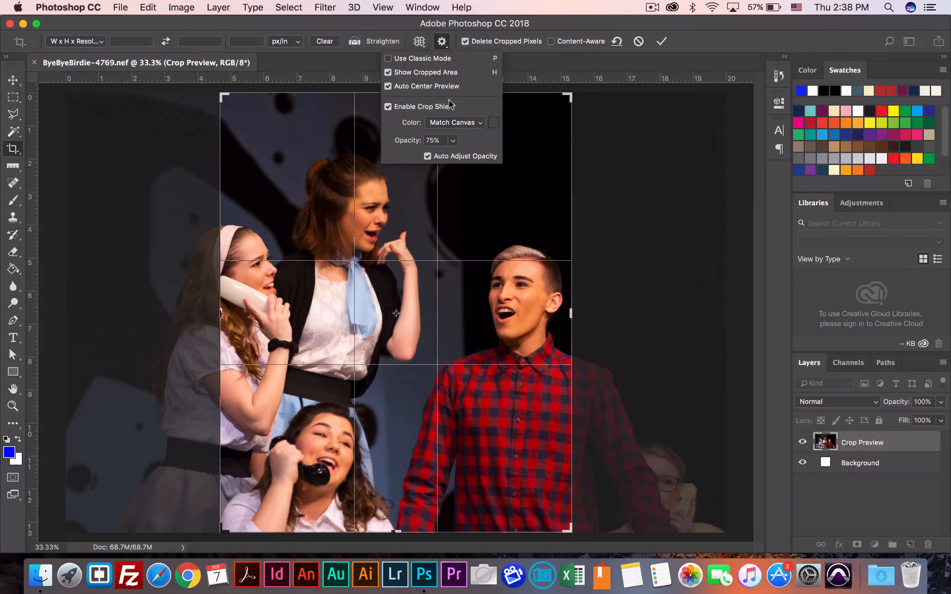
pyautogui.click(420, 41)
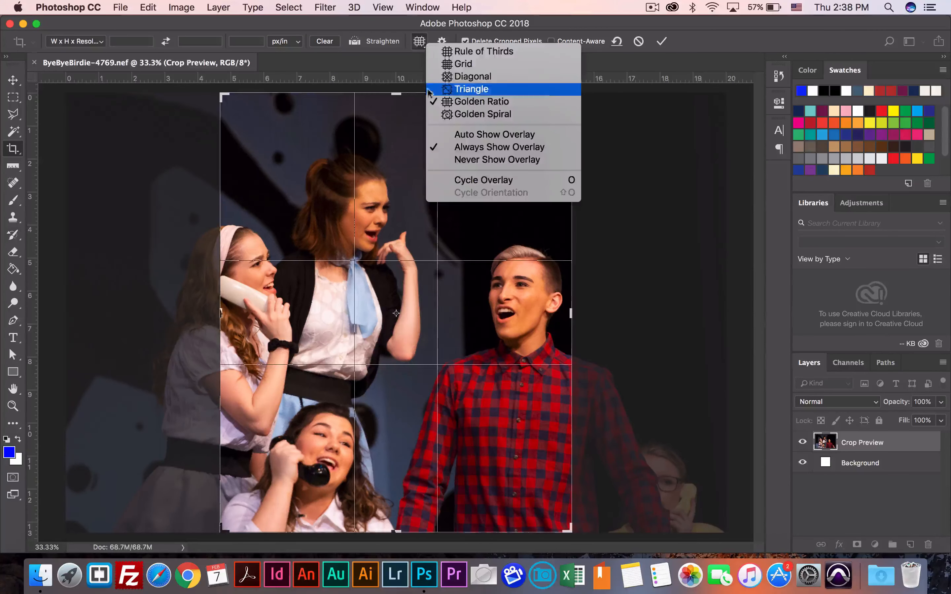
pyautogui.click(438, 116)
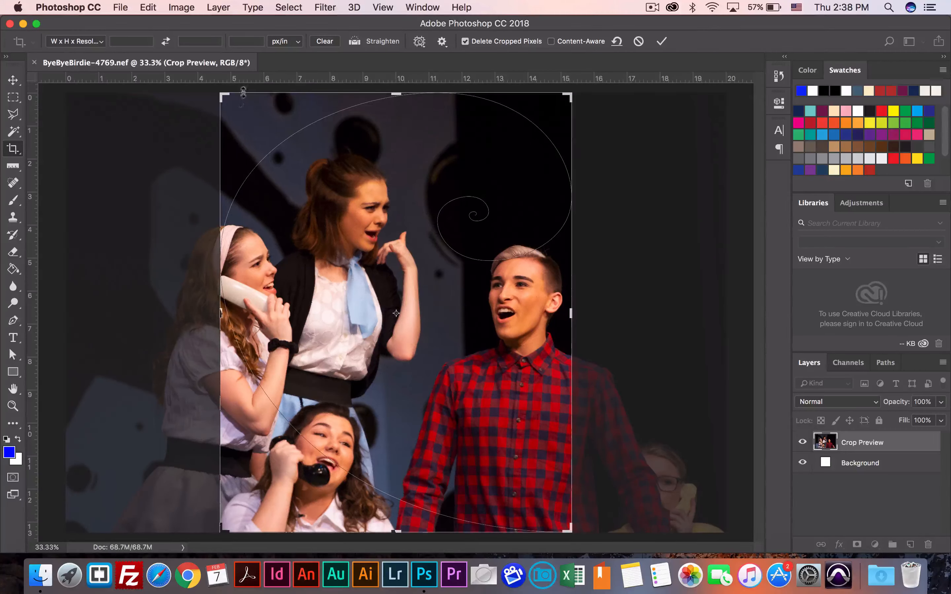
pyautogui.click(420, 42)
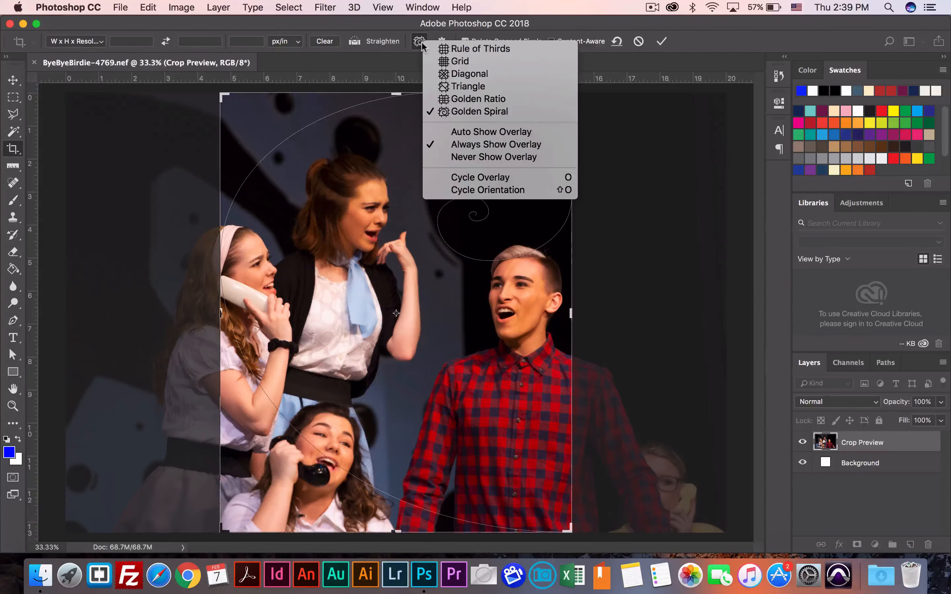
pyautogui.click(418, 40)
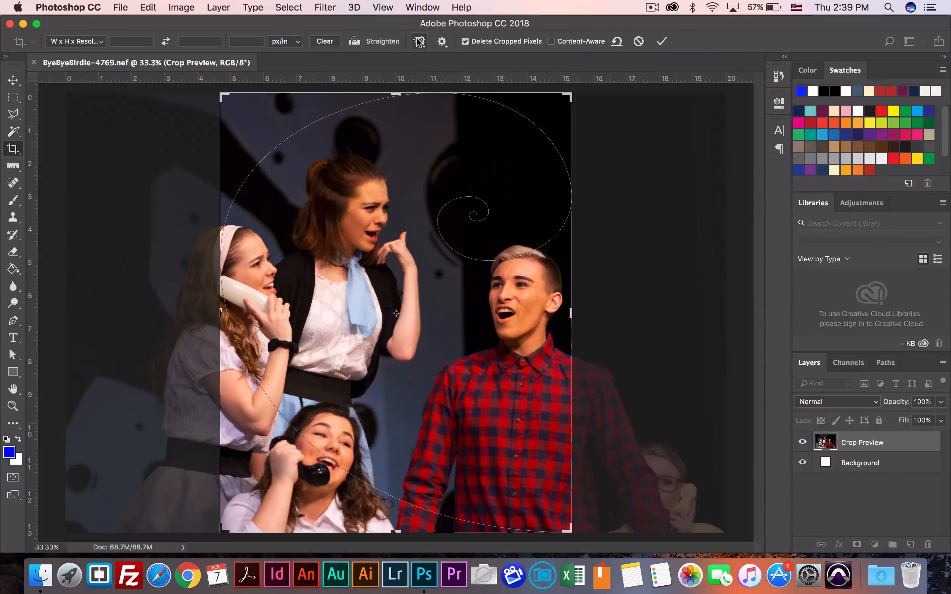
# Step: Check the additional crop options and cancel the pending crop
pyautogui.click(442, 41)
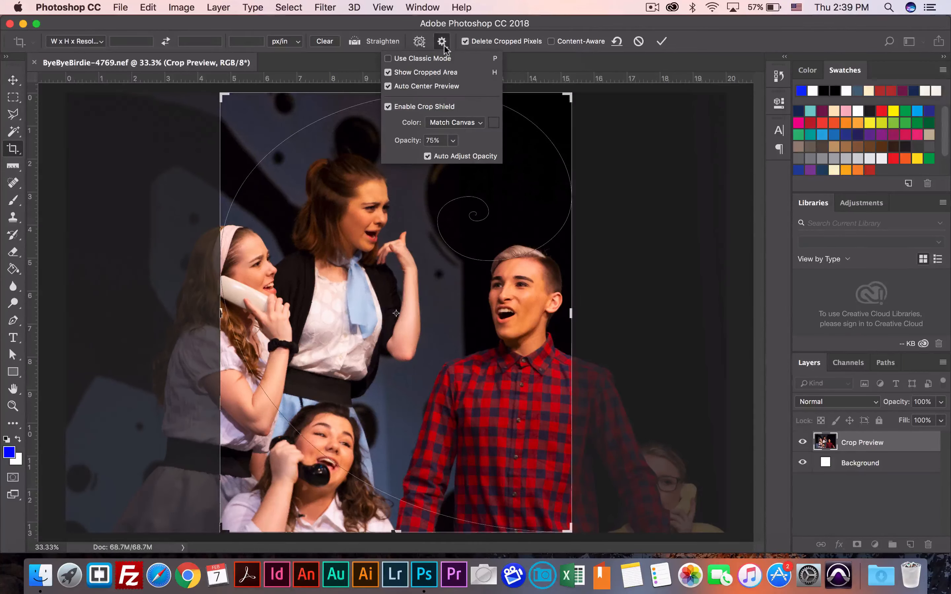
pyautogui.click(443, 42)
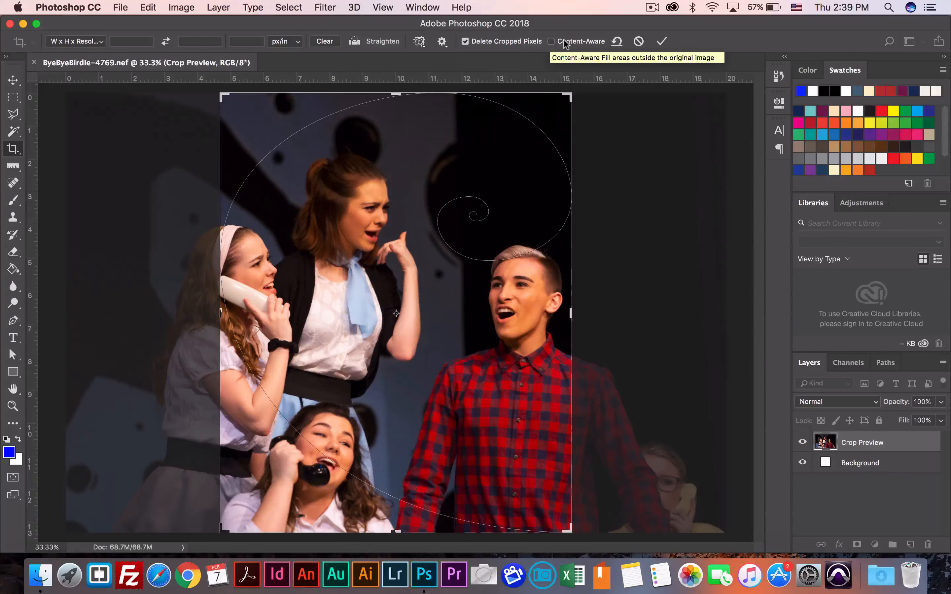
pyautogui.click(639, 41)
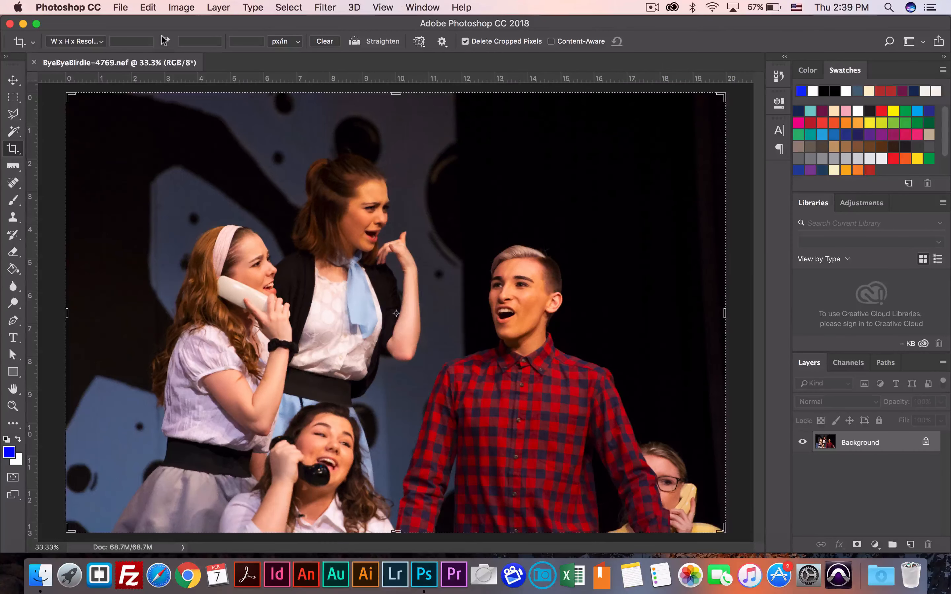
# Step: Set the crop ratio to 4 : 5 (8 : 10) and show the Rule of Thirds overlay
pyautogui.click(98, 43)
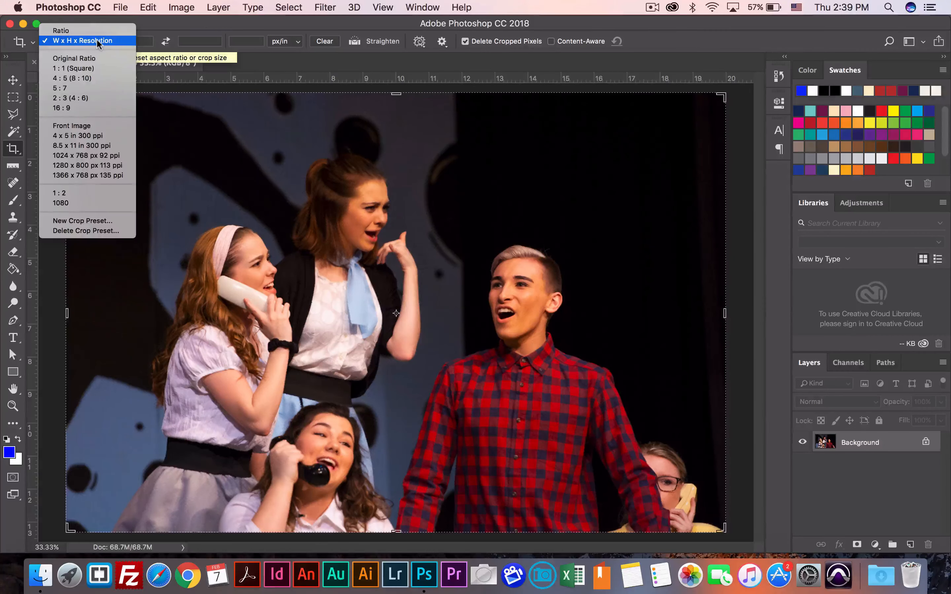
pyautogui.click(86, 78)
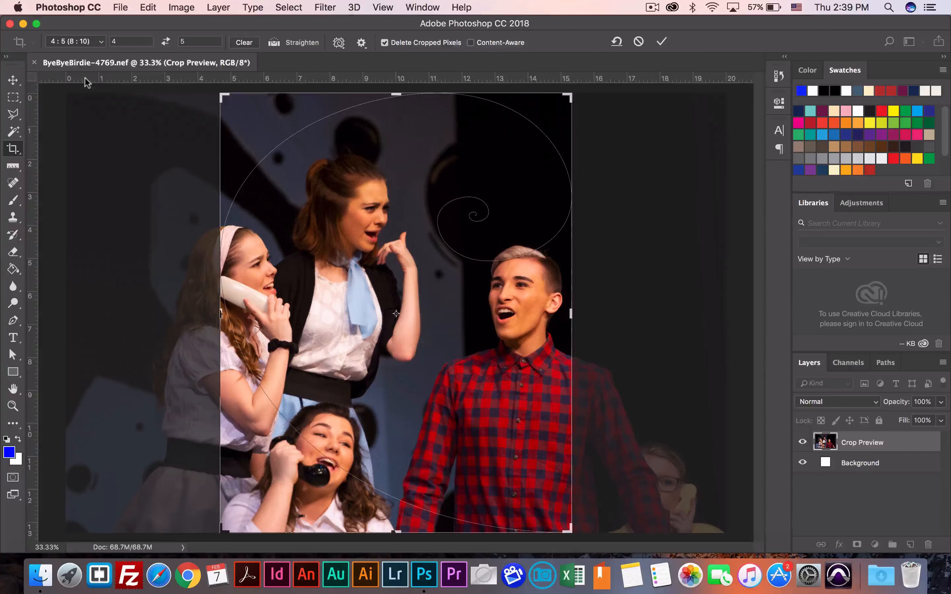
pyautogui.click(338, 43)
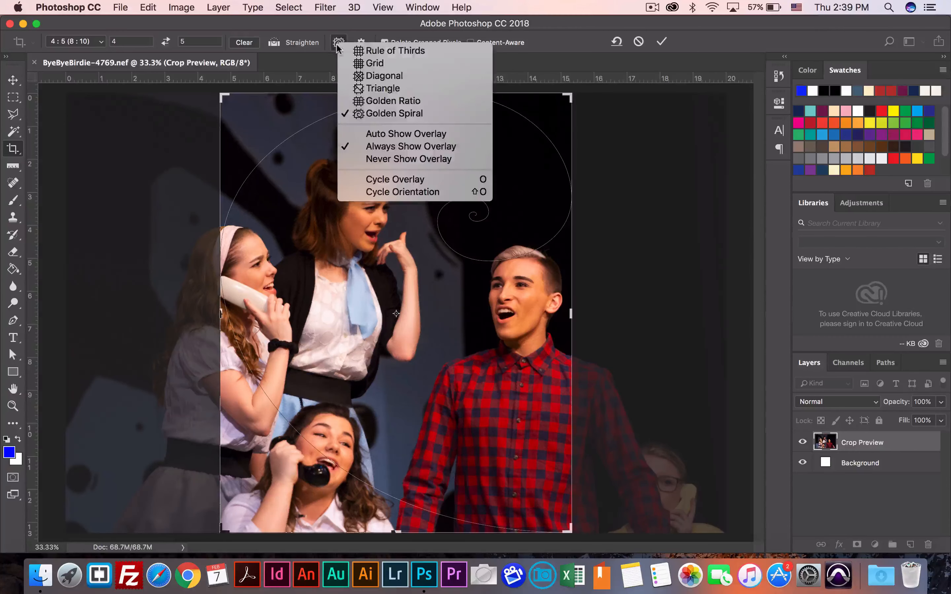
pyautogui.click(360, 52)
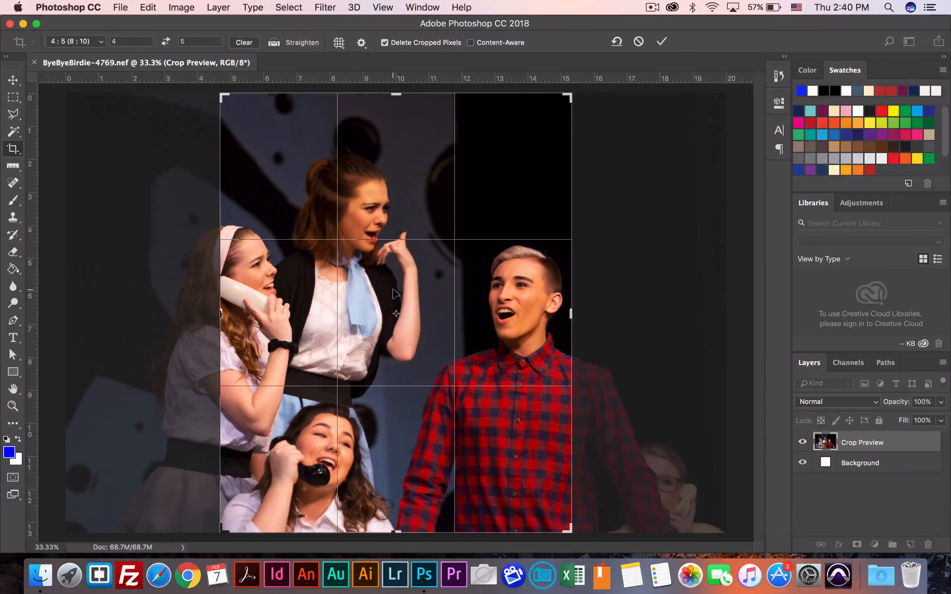
# Step: Switch the crop to landscape 5 : 4, frame it tightly around the four main performers, and apply it
pyautogui.moveTo(396, 294); pyautogui.dragTo(431, 292)
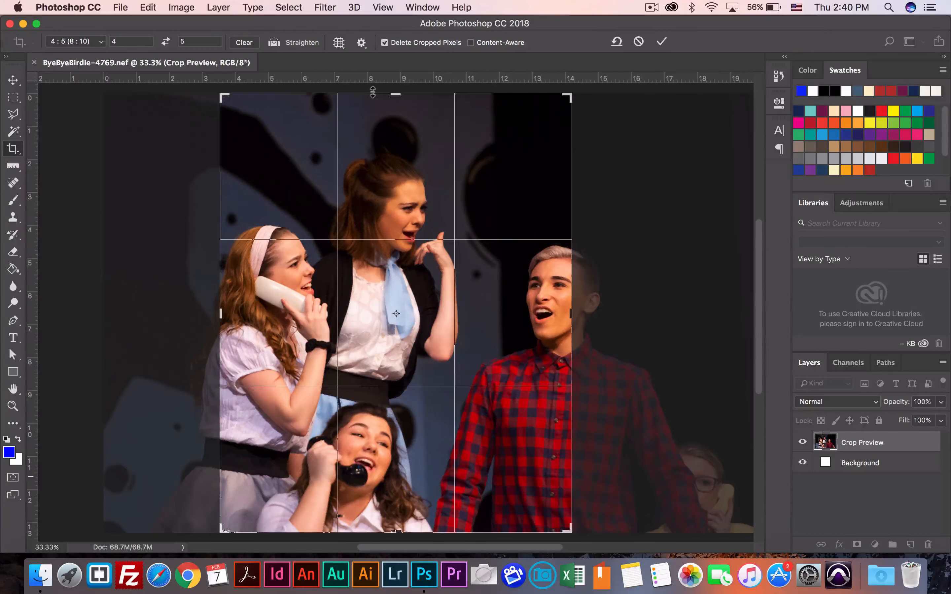
pyautogui.click(166, 42)
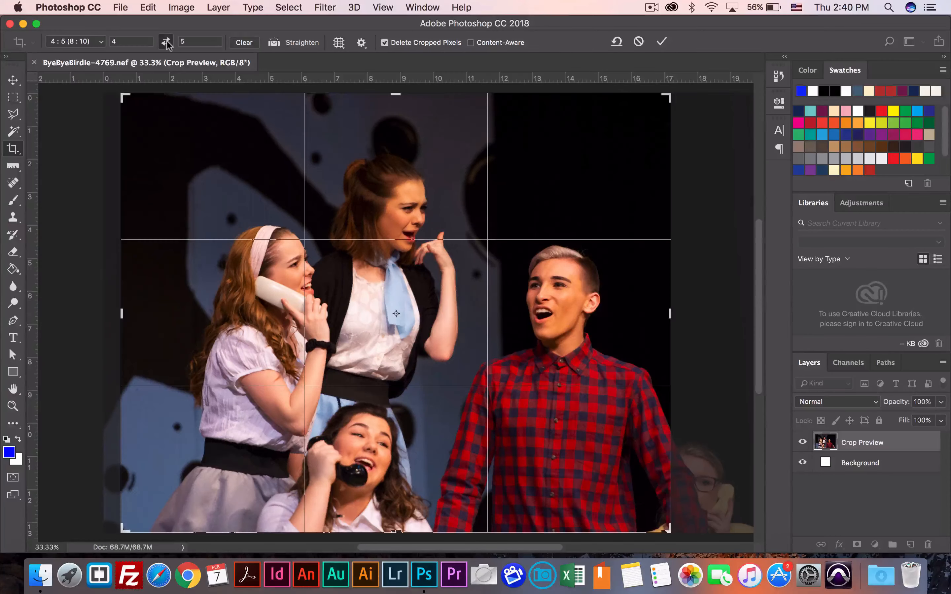
pyautogui.click(166, 42)
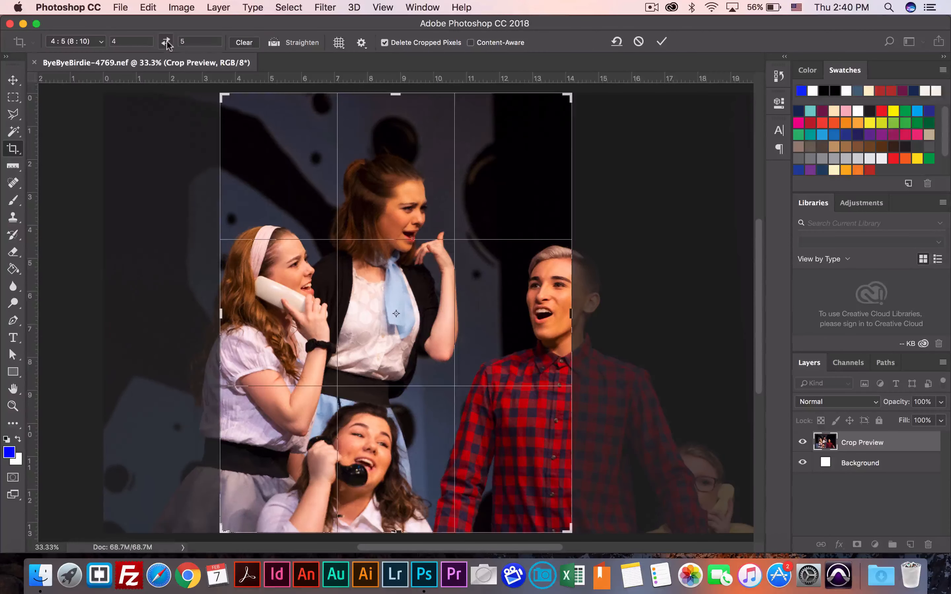
pyautogui.moveTo(575, 93); pyautogui.dragTo(644, 118)
pyautogui.moveTo(504, 282); pyautogui.dragTo(531, 283)
pyautogui.press('super+r')
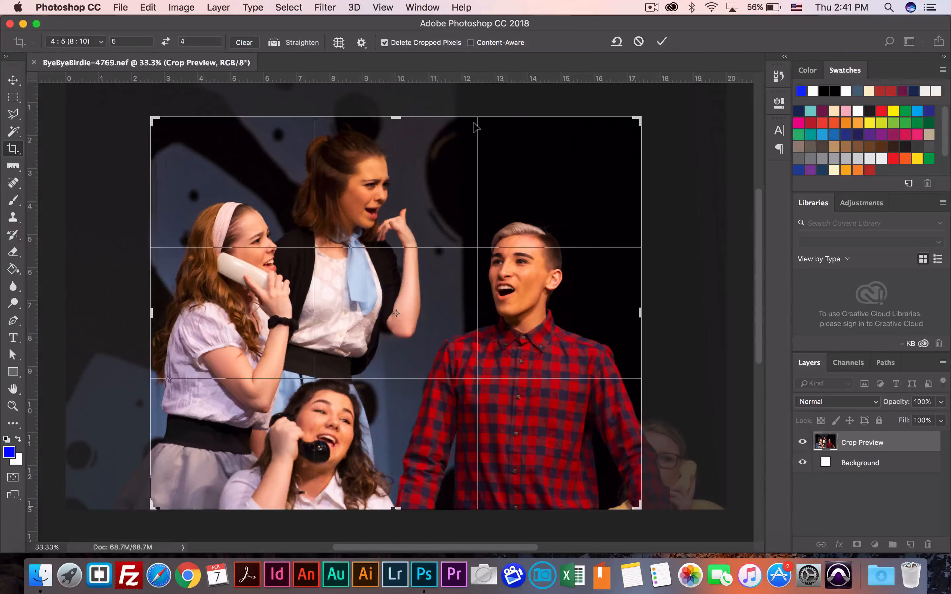
pyautogui.click(662, 43)
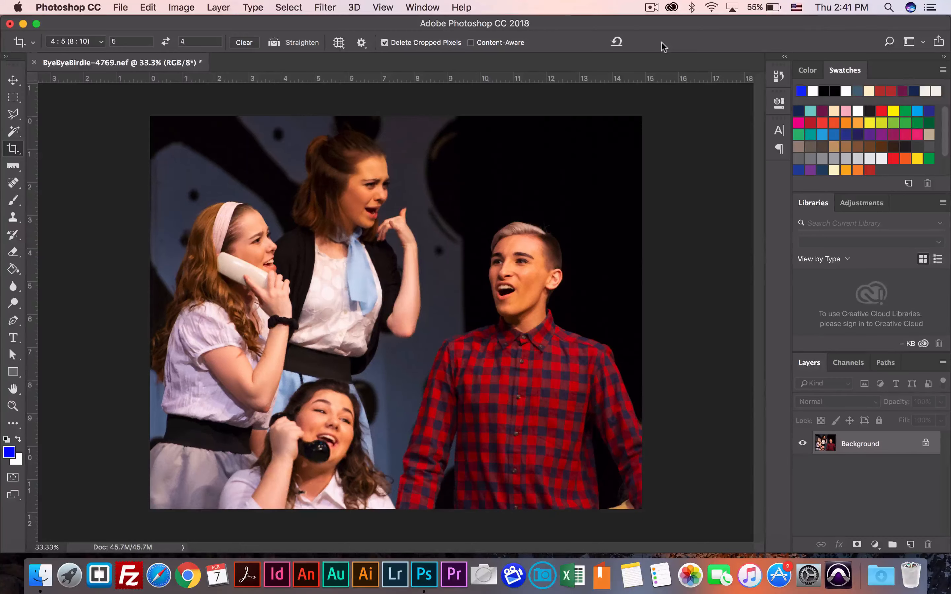
# Step: Save the cropped photo to the Desktop as a JPEG named ByeByeBirdie-4769-8x10-landscape.jpg at Maximum quality 12
pyautogui.click(119, 7)
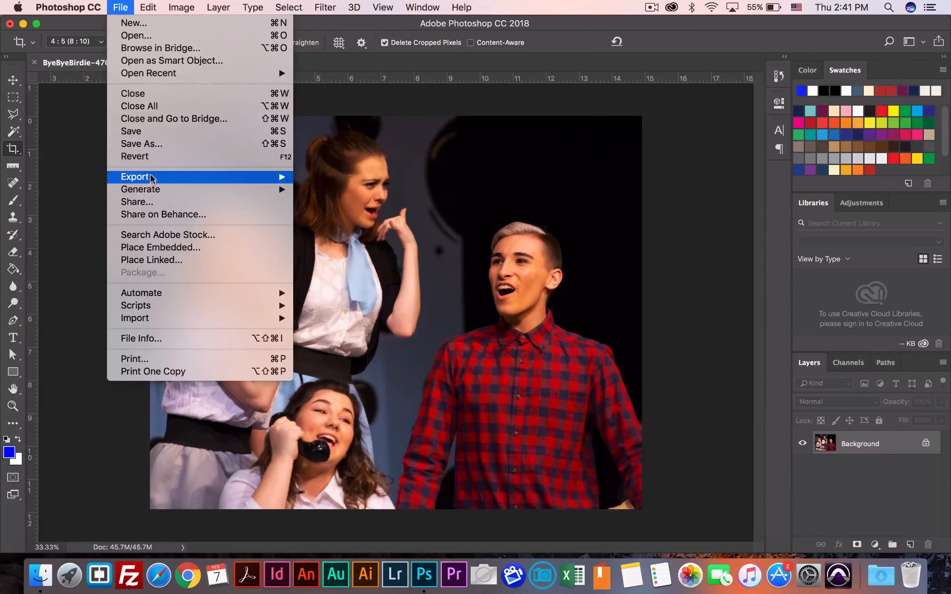
pyautogui.moveTo(151, 179)
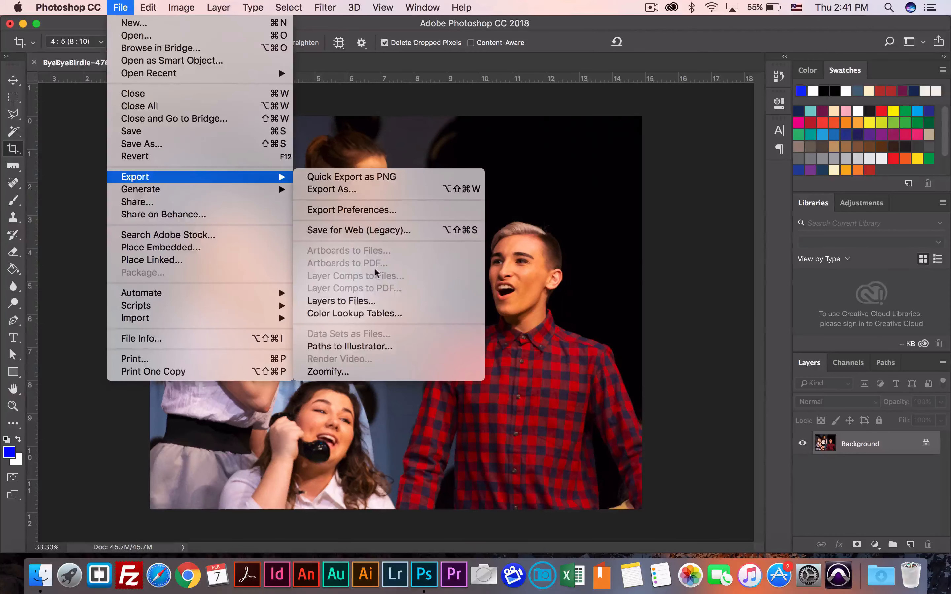
pyautogui.click(189, 144)
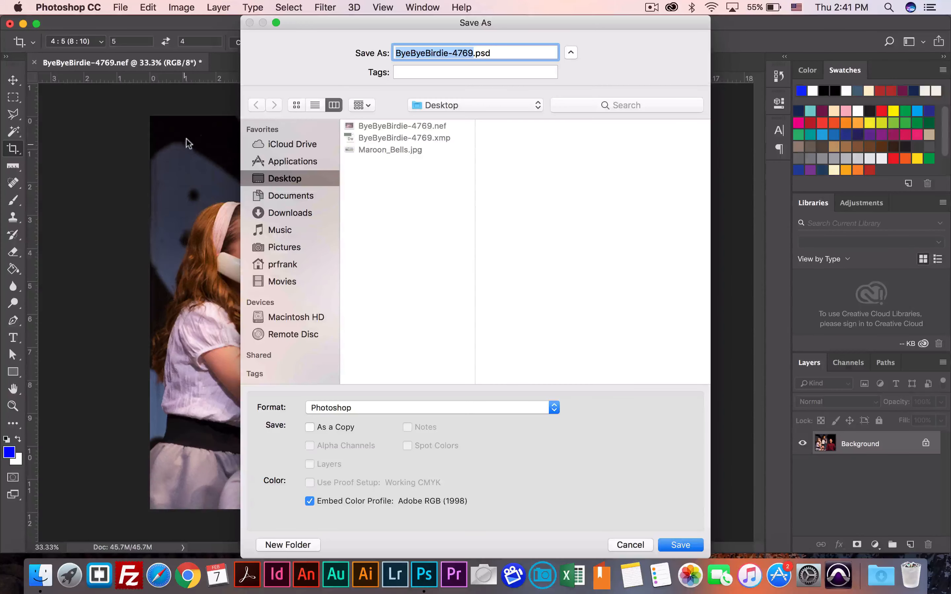
pyautogui.click(384, 407)
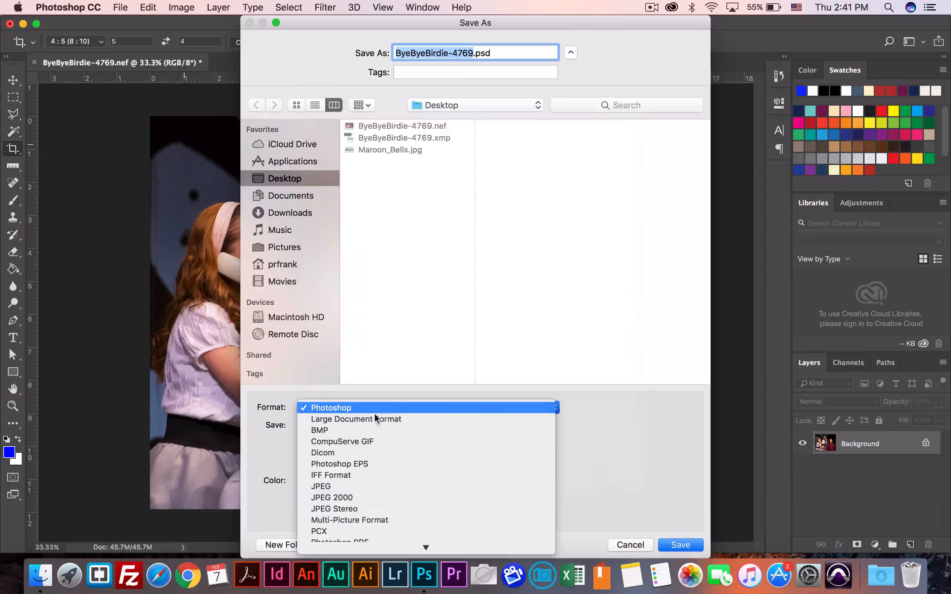
pyautogui.click(340, 485)
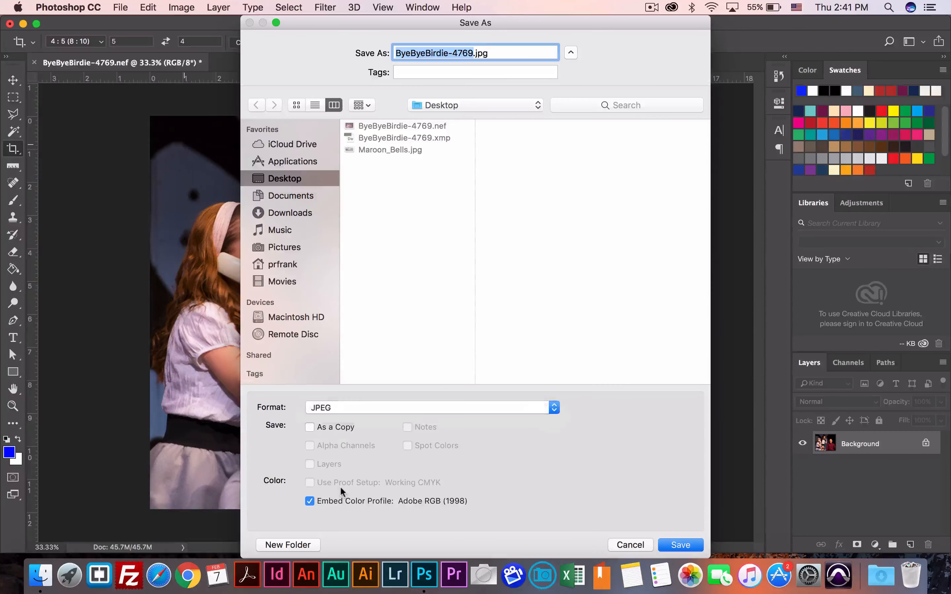
pyautogui.click(474, 53)
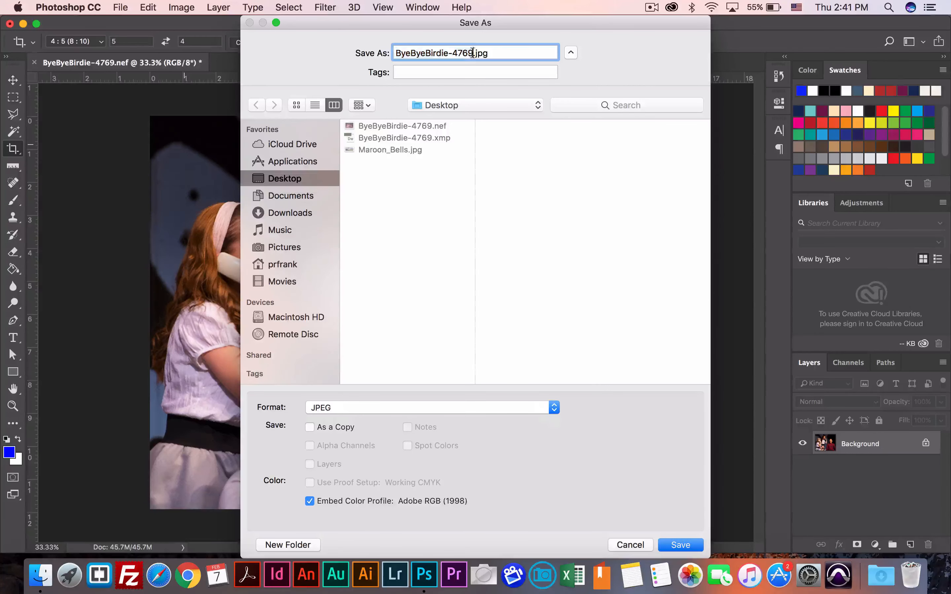
pyautogui.write('-8x10-landscape')
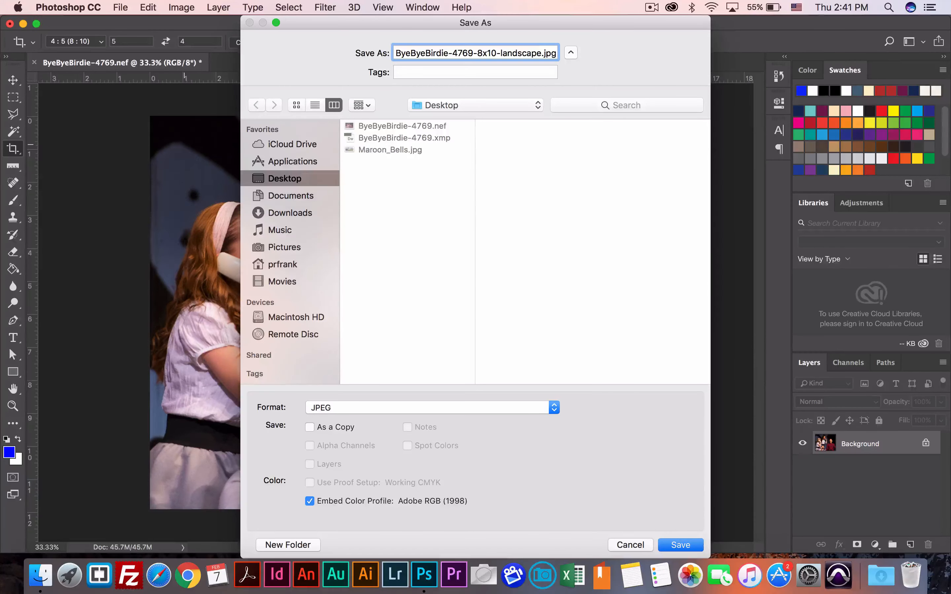
pyautogui.press('Return')
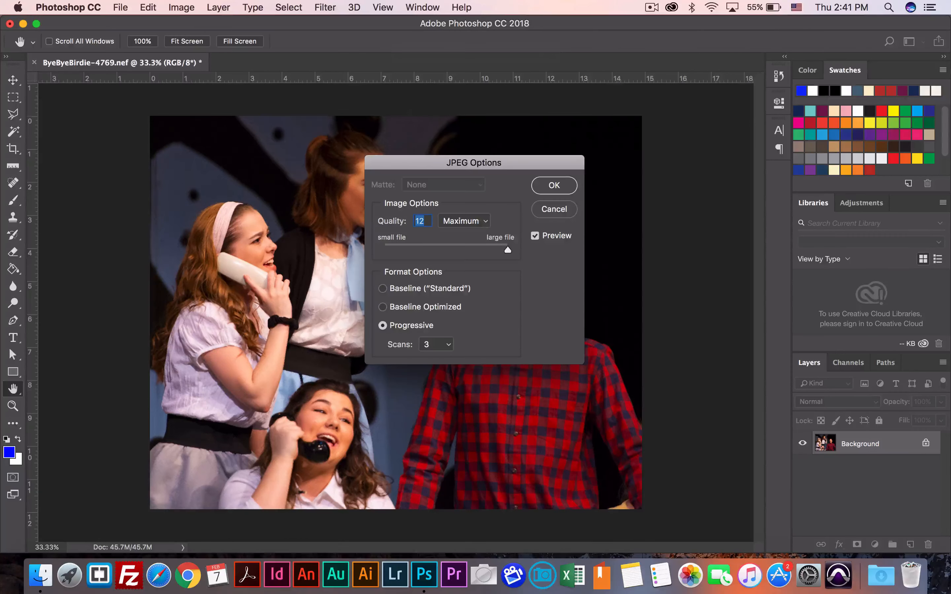
pyautogui.click(550, 185)
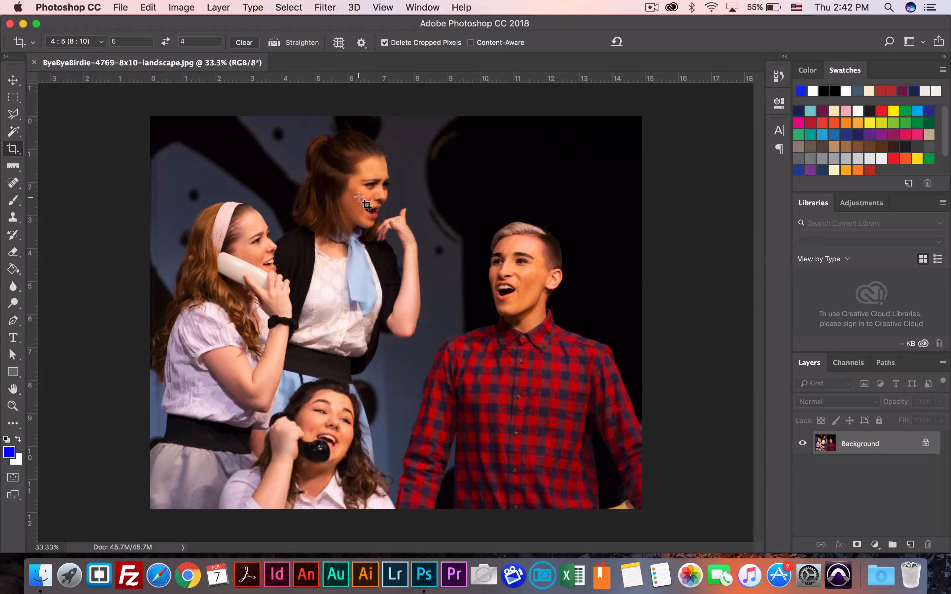
# Step: Revert the image to its Open state in the document history to restore the uncropped photo
pyautogui.click(122, 8)
pyautogui.click(122, 9)
pyautogui.click(779, 78)
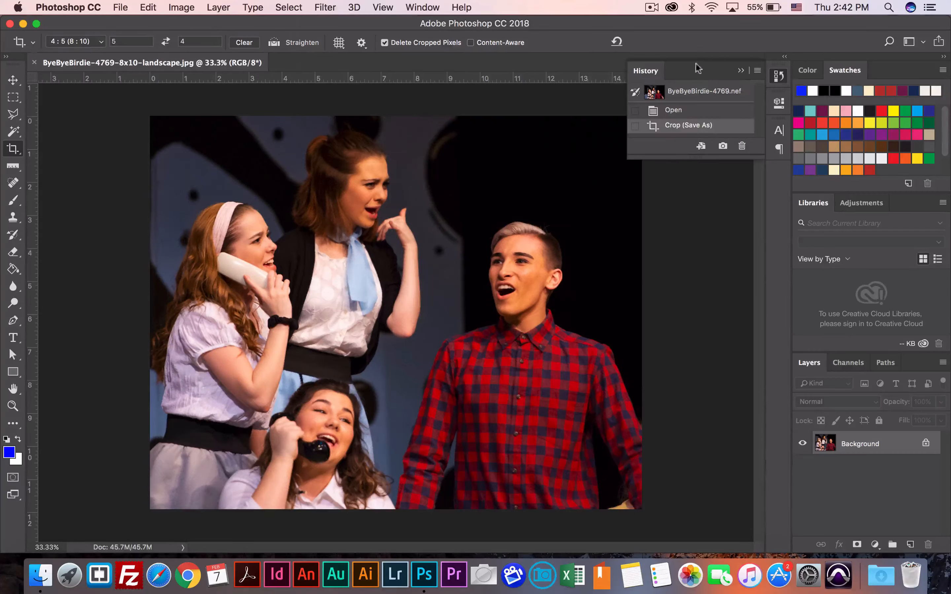
pyautogui.click(672, 111)
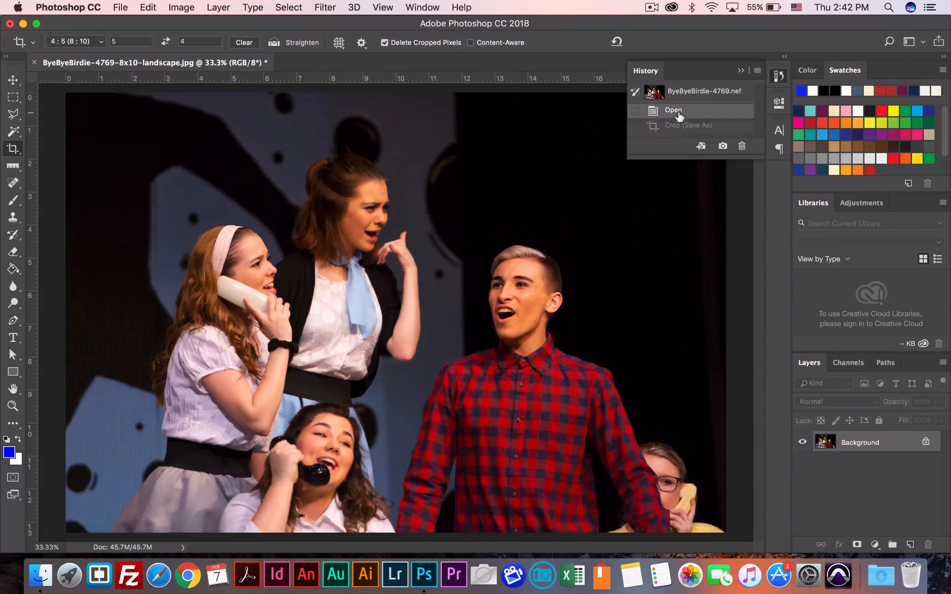
pyautogui.click(648, 72)
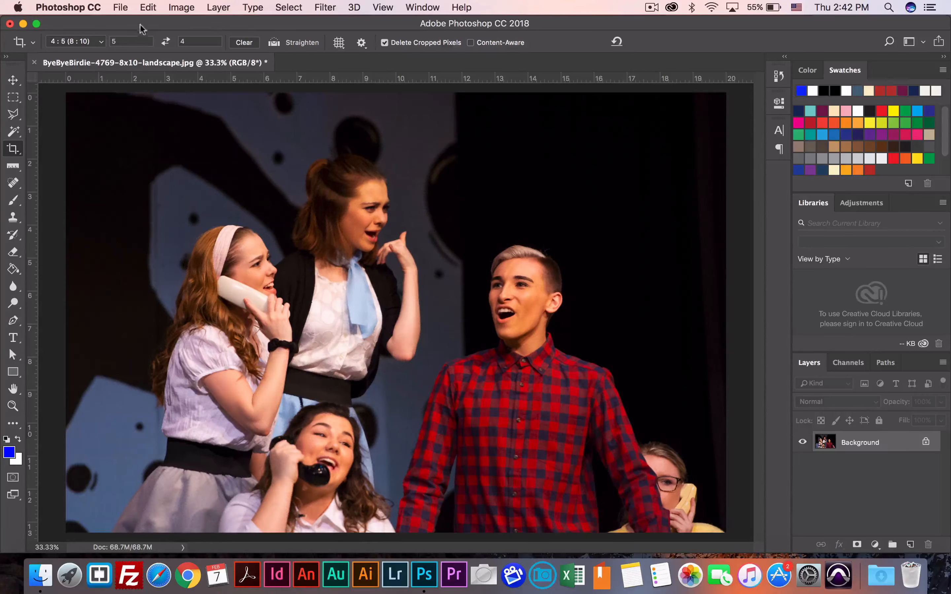
# Step: Crop the photo to a tilted 5 : 7 portrait around the standing woman and the plaid-shirted man, with Content-Aware filling the empty corner
pyautogui.click(101, 42)
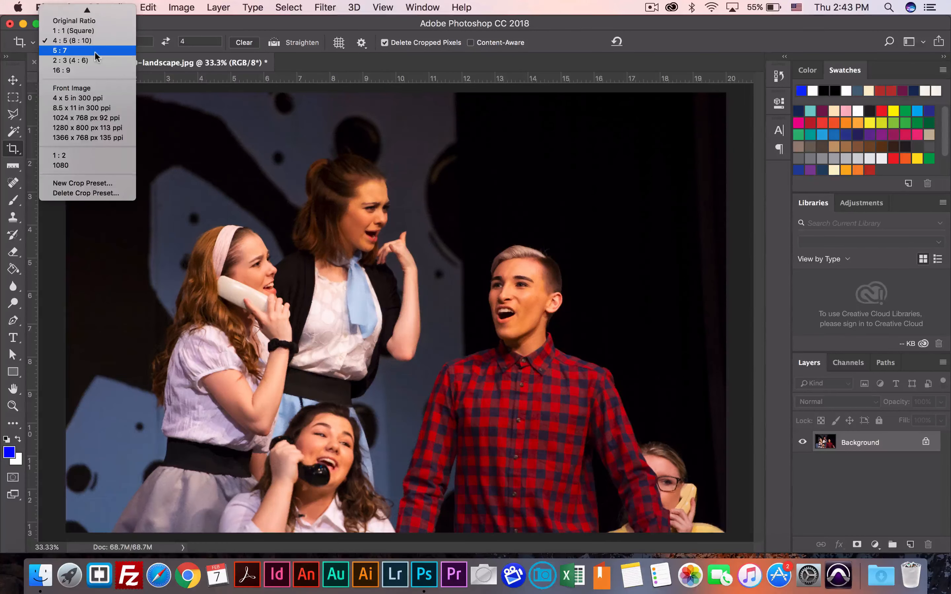
pyautogui.click(95, 51)
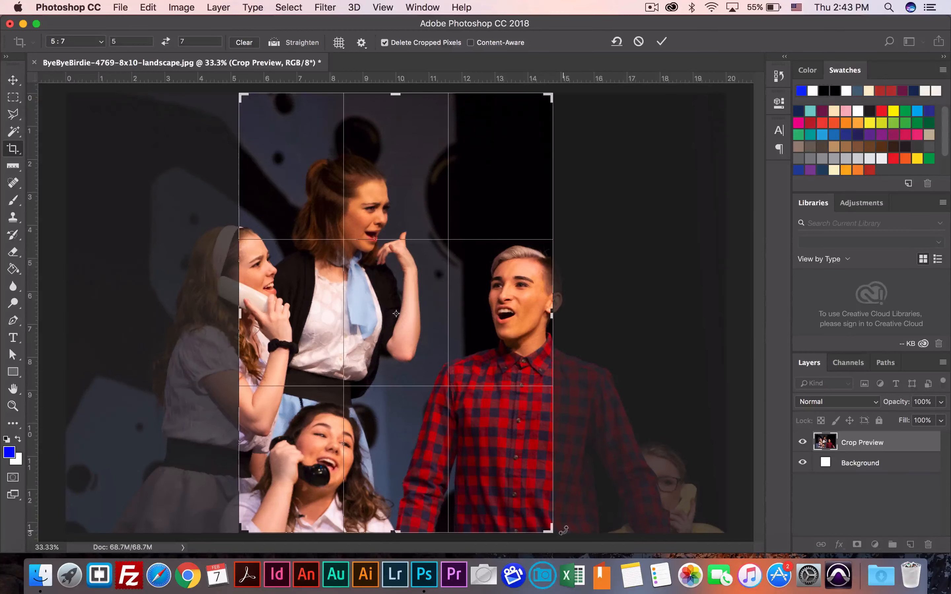
pyautogui.moveTo(562, 531); pyautogui.dragTo(442, 555)
pyautogui.moveTo(395, 430); pyautogui.dragTo(343, 446)
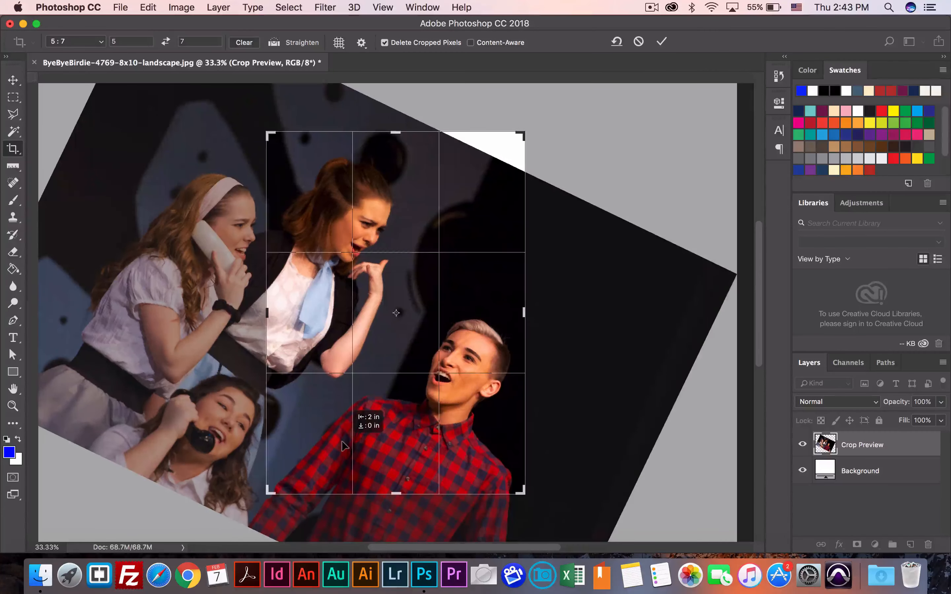
pyautogui.moveTo(342, 446); pyautogui.dragTo(341, 446)
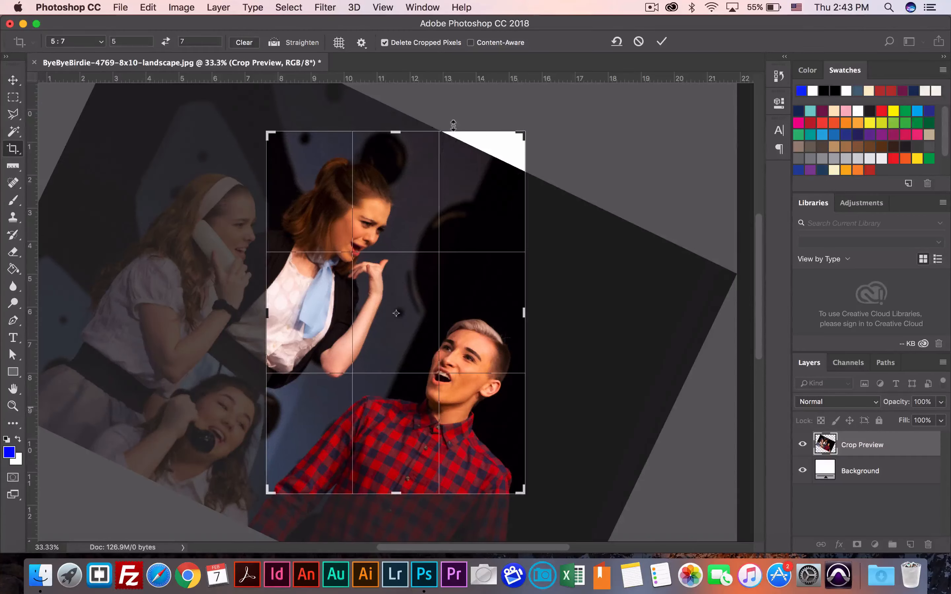
pyautogui.click(471, 43)
pyautogui.click(662, 42)
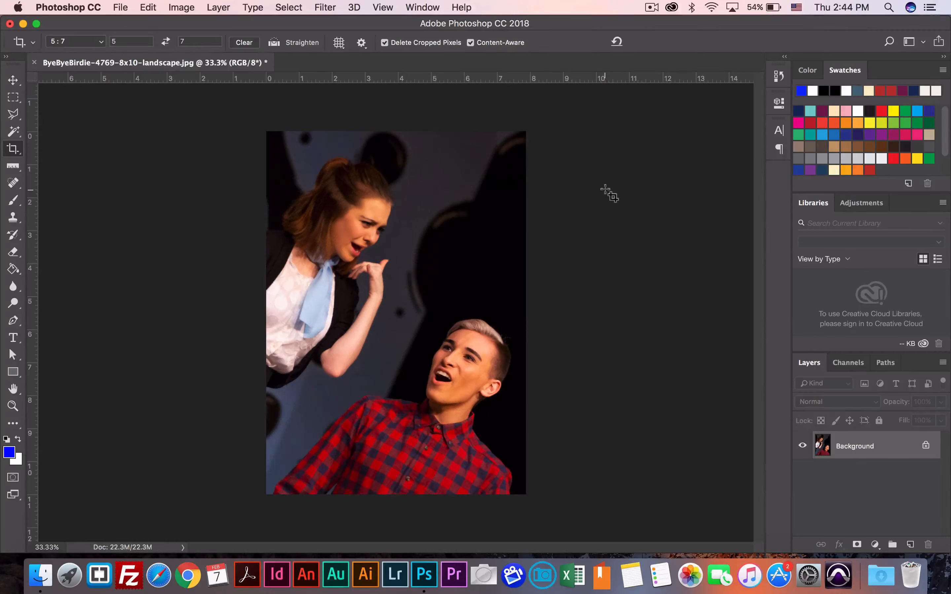
# Step: Save the tilted crop as a separate JPEG named ByeByeBirdie-4769-5x7-portrait-rotated.jpg at Maximum quality 12
pyautogui.click(118, 8)
pyautogui.click(147, 143)
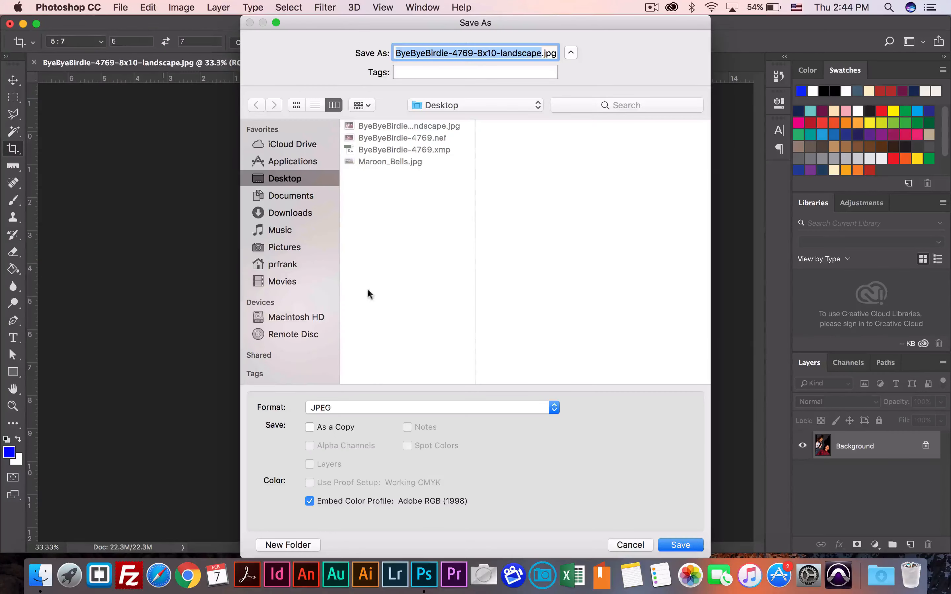
pyautogui.click(541, 54)
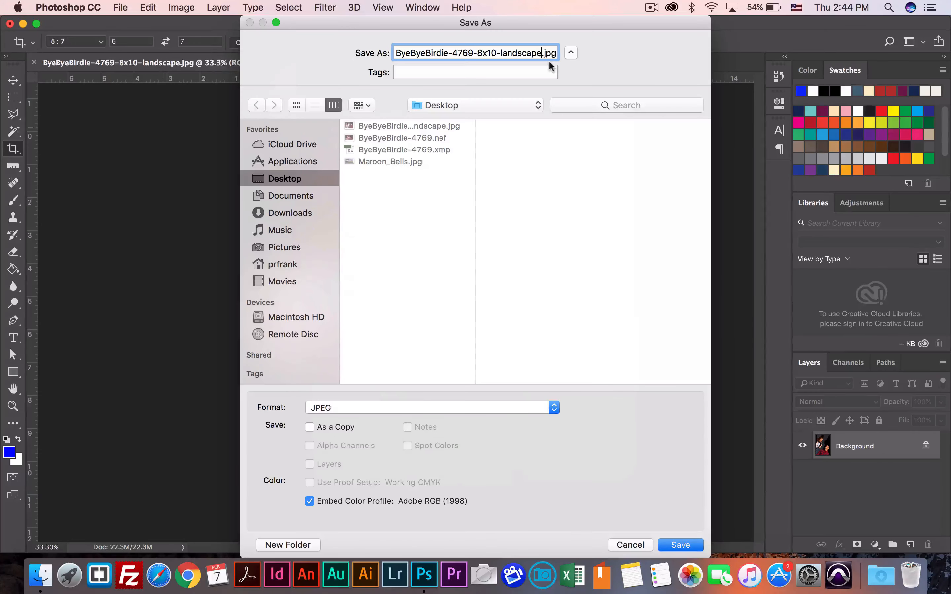
pyautogui.press('BackSpace')
pyautogui.press('BackSpace')
pyautogui.press('BackSpace')
pyautogui.press('BackSpace')
pyautogui.press('BackSpace')
pyautogui.press('BackSpace')
pyautogui.press('BackSpace')
pyautogui.press('BackSpace')
pyautogui.press('BackSpace')
pyautogui.press('BackSpace')
pyautogui.press('BackSpace')
pyautogui.press('BackSpace')
pyautogui.press('BackSpace')
pyautogui.press('BackSpace')
pyautogui.write('5x7-portrait-rotate')
pyautogui.press('Return')
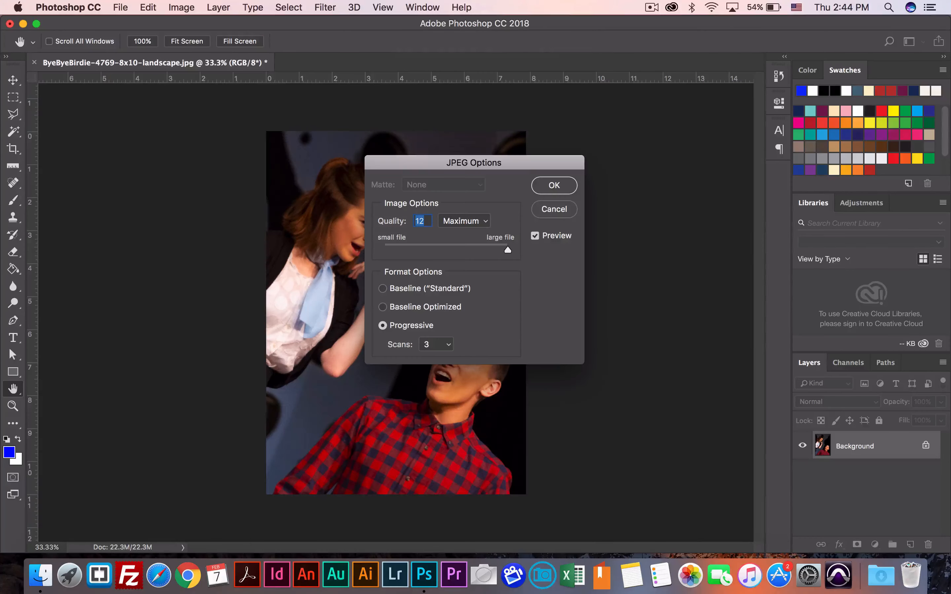
pyautogui.click(550, 185)
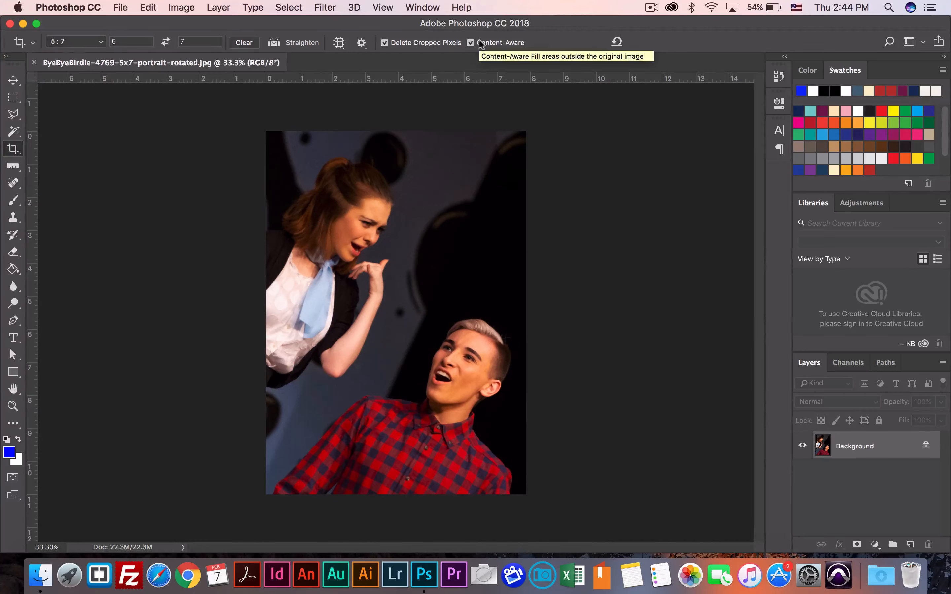
# Step: Open the landscape panorama Maroon_Bells.jpg from the Desktop
pyautogui.click(122, 7)
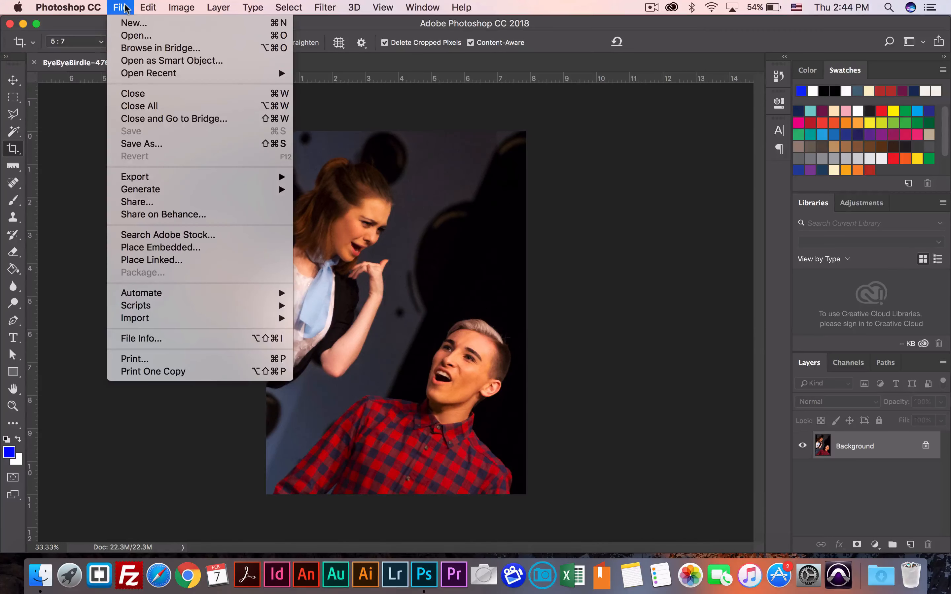
pyautogui.click(137, 37)
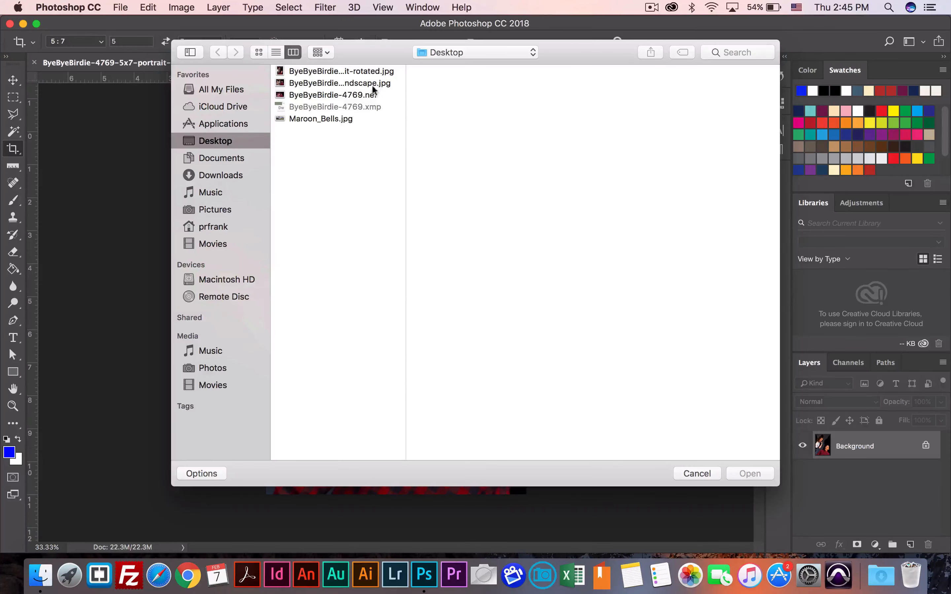
pyautogui.click(330, 120)
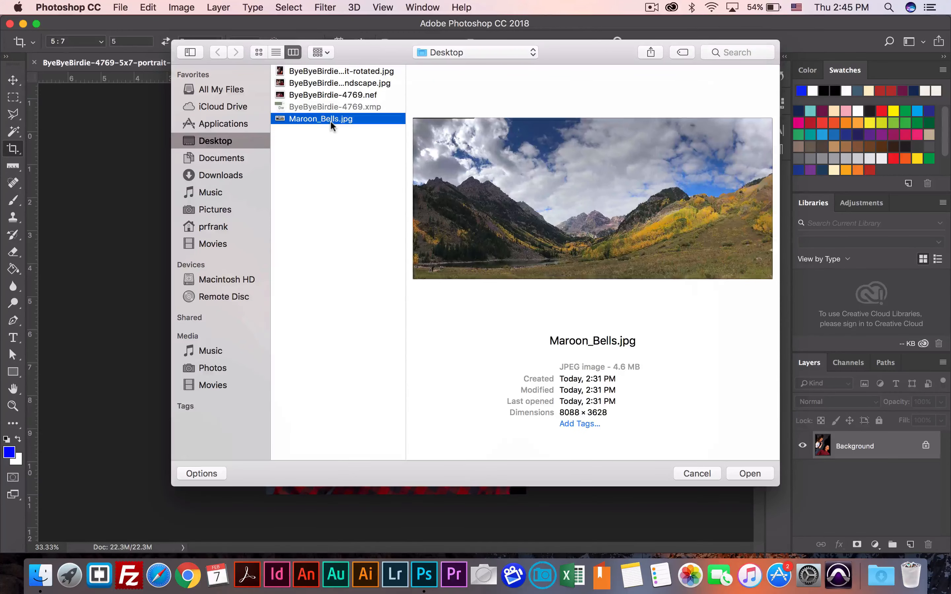
pyautogui.doubleClick(329, 121)
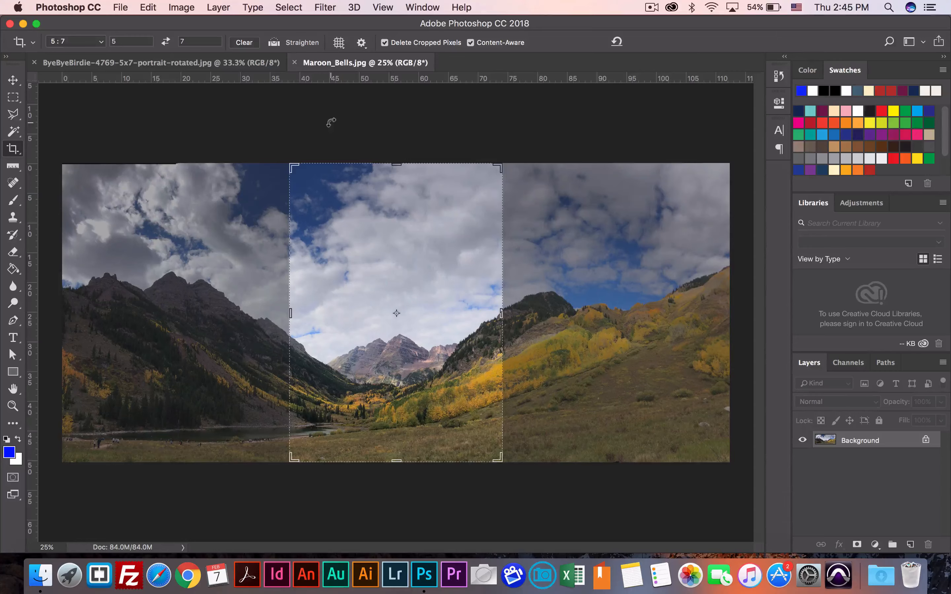
# Step: Hide the crop frame with the Move tool and examine the panorama's upper-left edge up close and as a whole
pyautogui.click(15, 81)
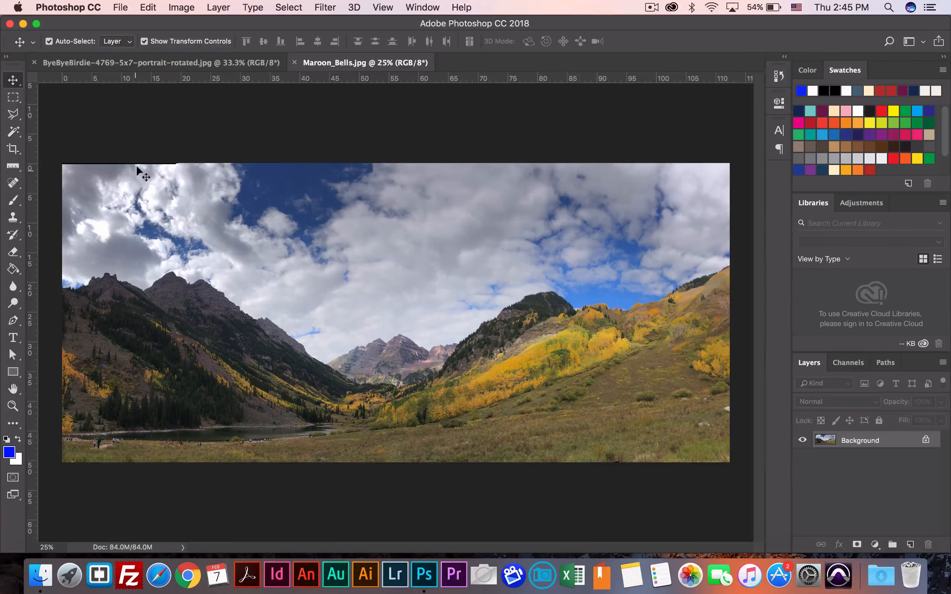
pyautogui.scroll(5, 131, 166)
pyautogui.scroll(6, 131, 165)
pyautogui.hscroll(-8, 131, 166)
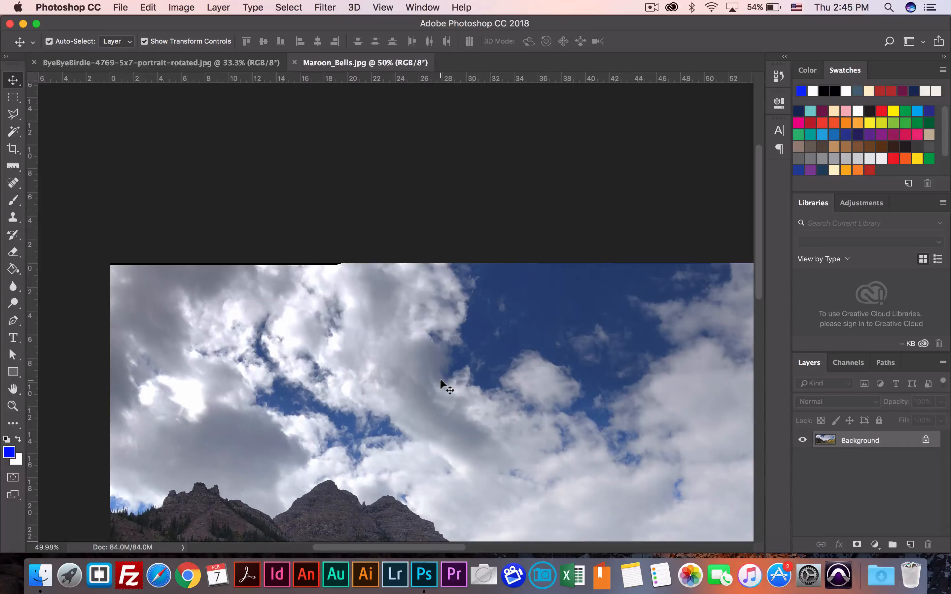
pyautogui.scroll(-5, 420, 345)
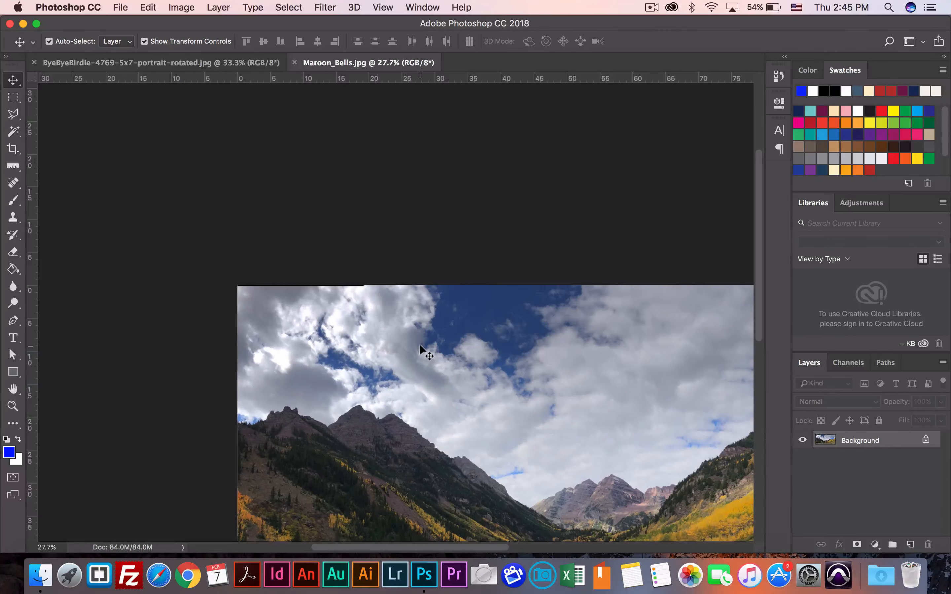
pyautogui.scroll(-2, 452, 344)
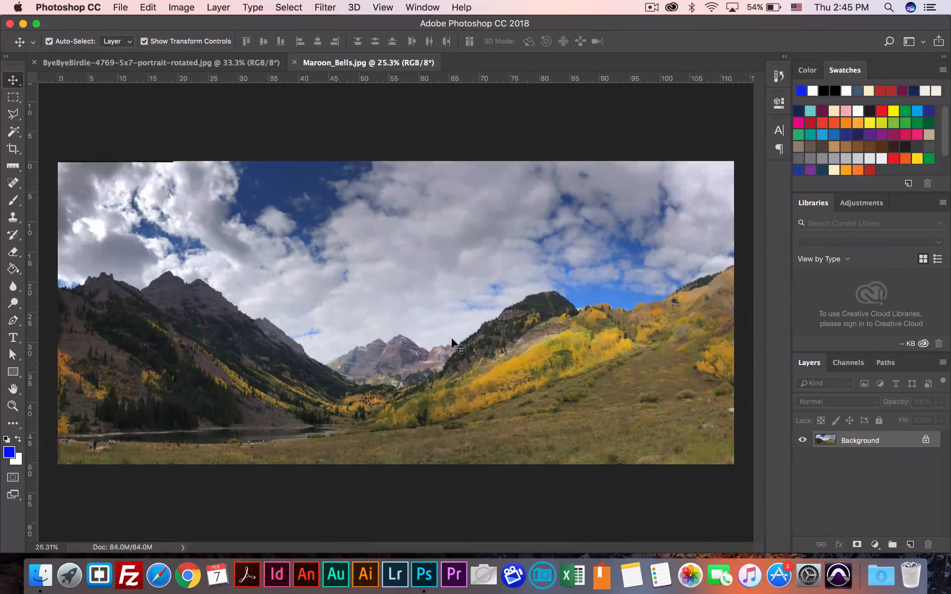
pyautogui.scroll(-1, 452, 344)
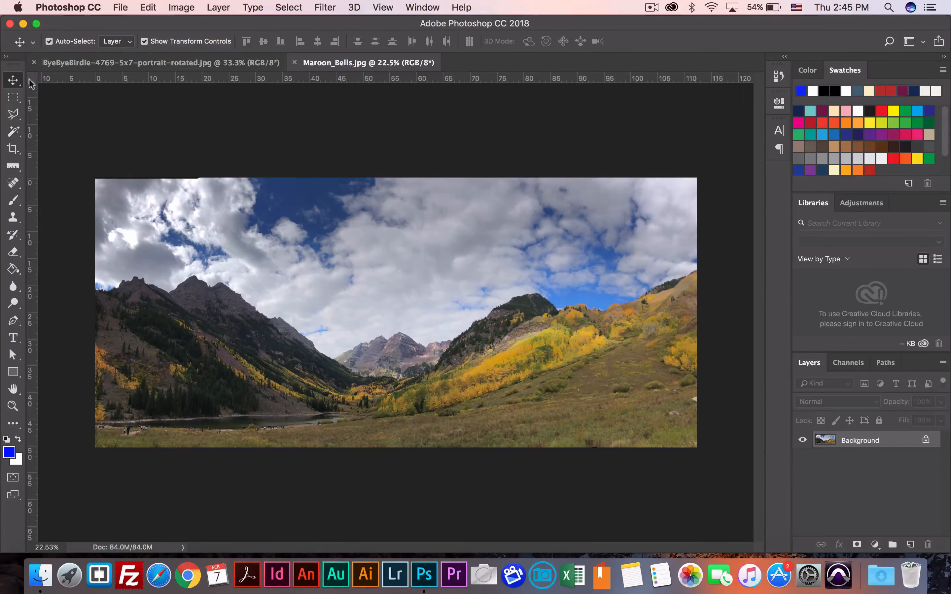
# Step: Switch the Crop tool from the 5 : 7 ratio to the W x H x Resolution option for the panorama
pyautogui.click(14, 149)
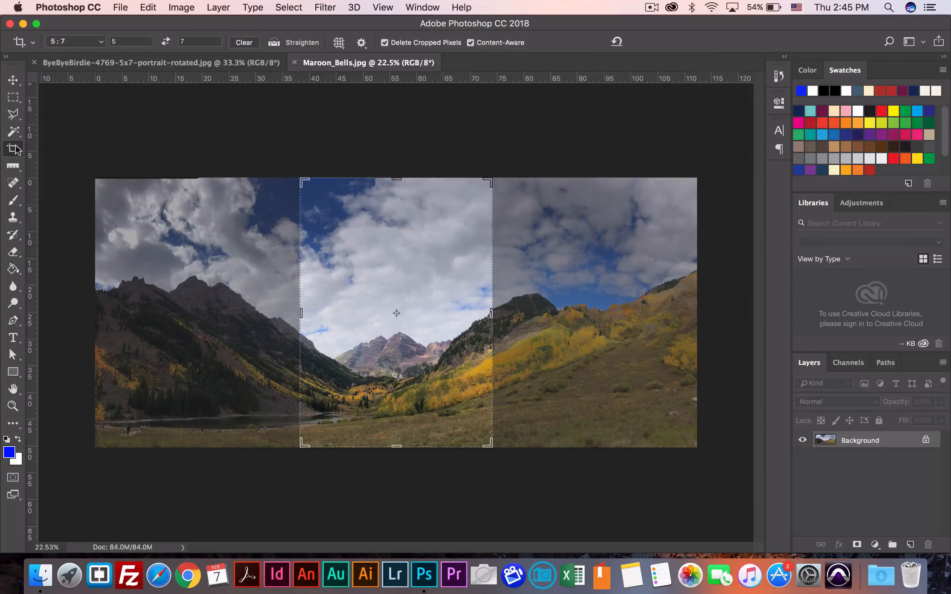
pyautogui.click(98, 42)
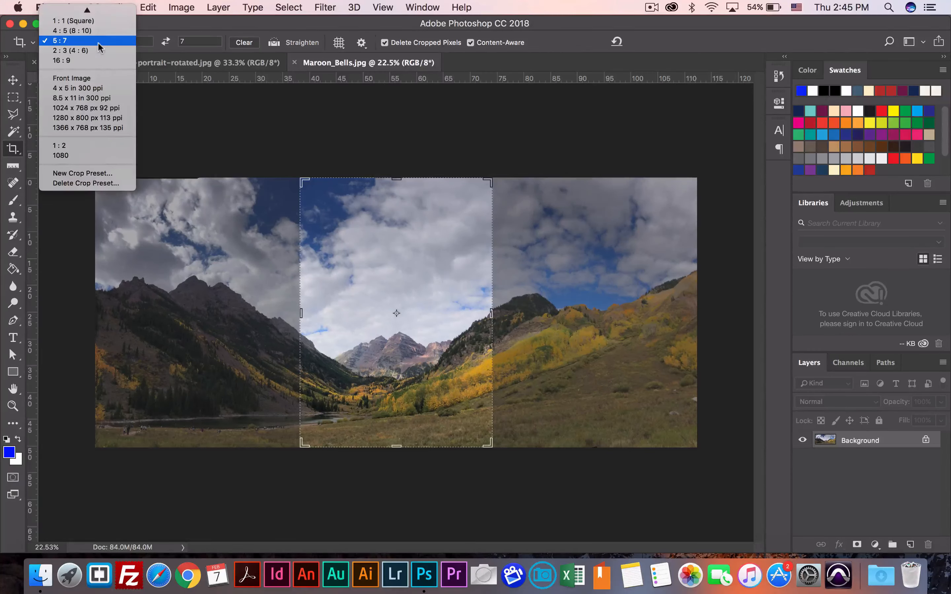
pyautogui.scroll(2, 98, 41)
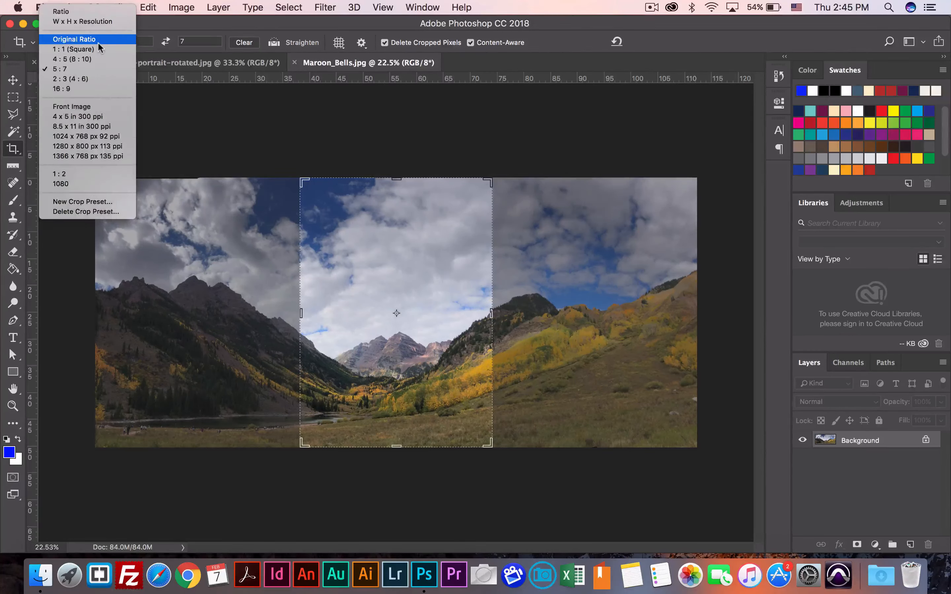
pyautogui.click(87, 22)
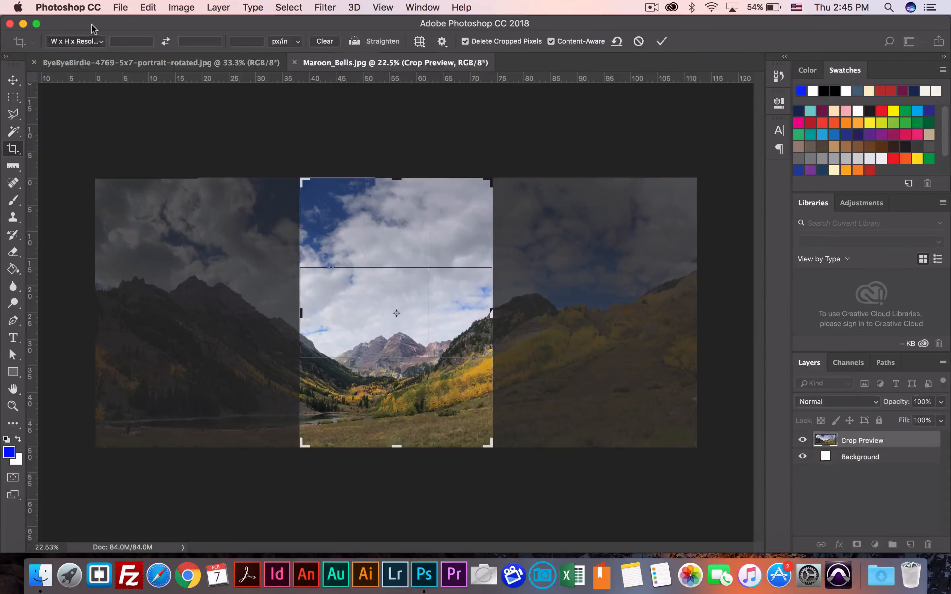
# Step: Set the crop size to 16 in wide by 9 in high at a resolution of 72 px/in
pyautogui.click(129, 42)
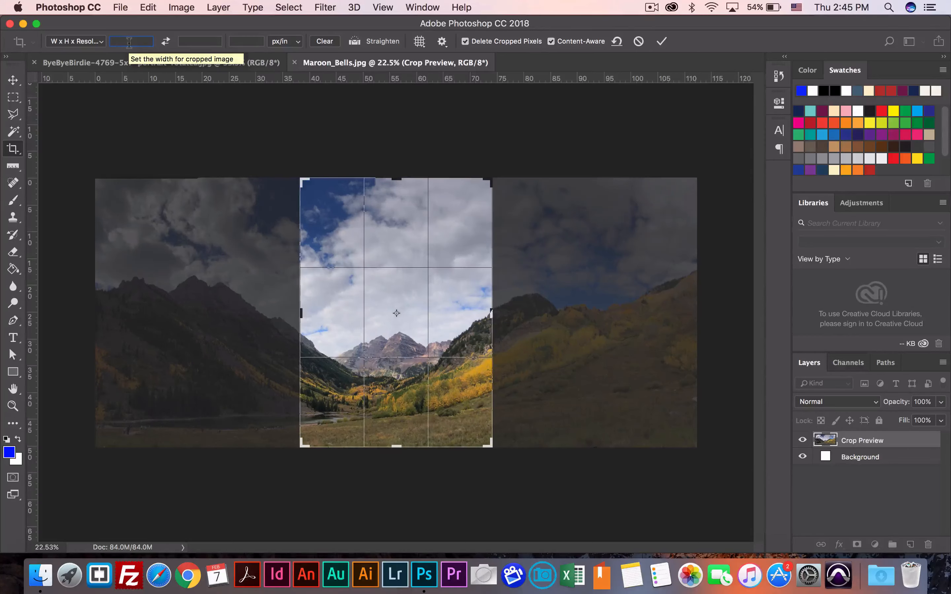
pyautogui.write('16 in')
pyautogui.press('Tab')
pyautogui.write('9')
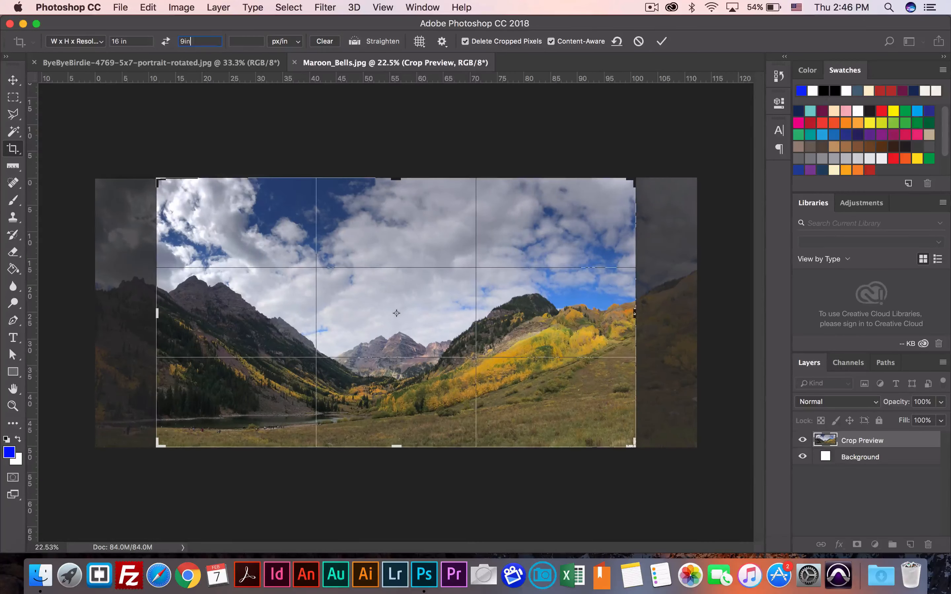
pyautogui.press('Tab')
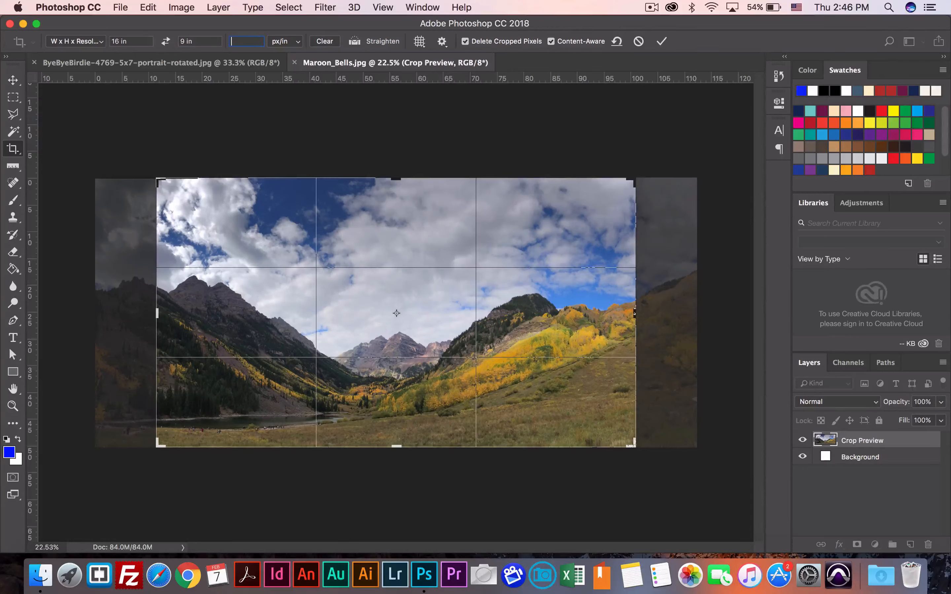
pyautogui.write('72')
# Step: Shrink the crop frame slightly inside the panorama's edges and shift the photo within it to include more of the left mountainside
pyautogui.moveTo(163, 173); pyautogui.dragTo(164, 184)
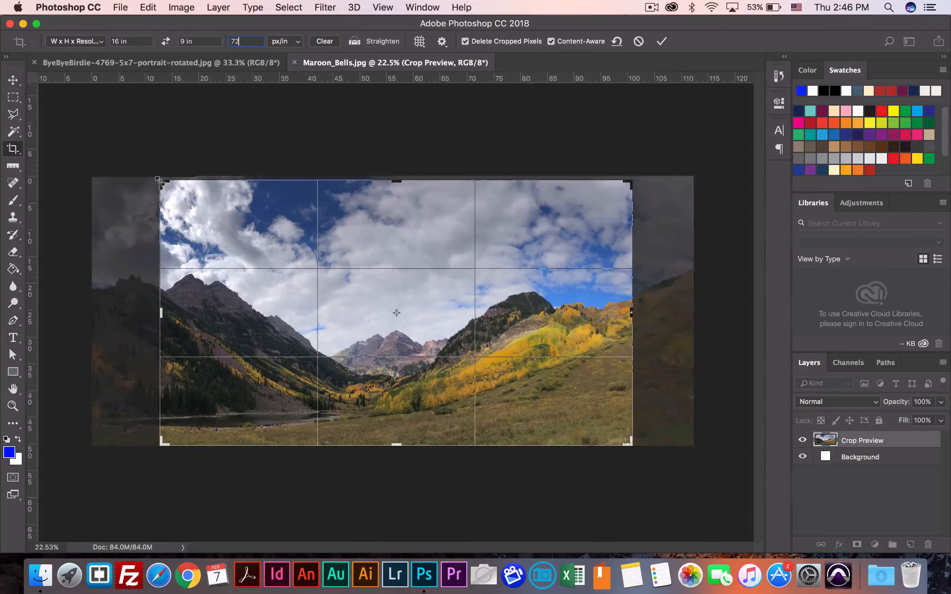
pyautogui.moveTo(631, 444); pyautogui.dragTo(629, 444)
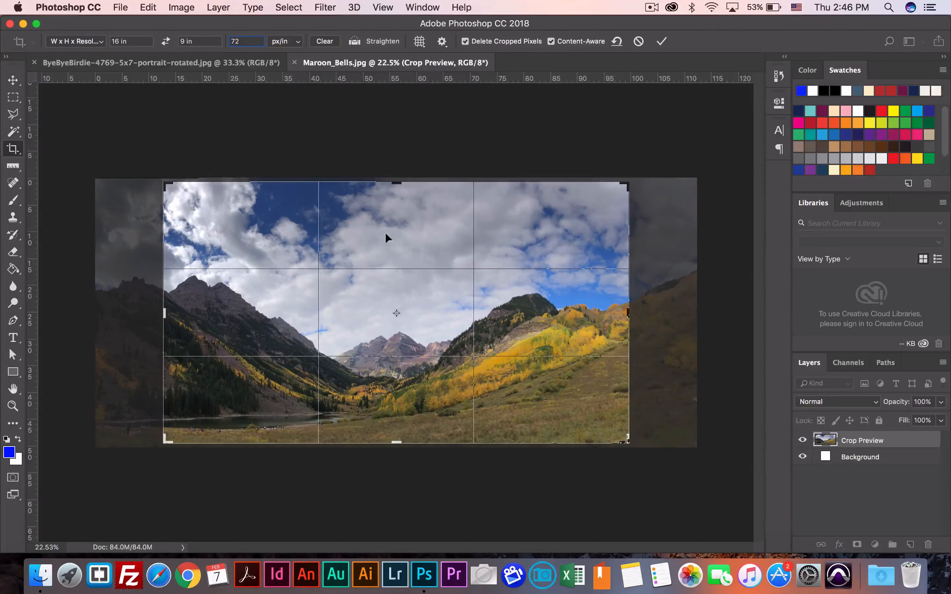
pyautogui.moveTo(392, 232); pyautogui.dragTo(420, 233)
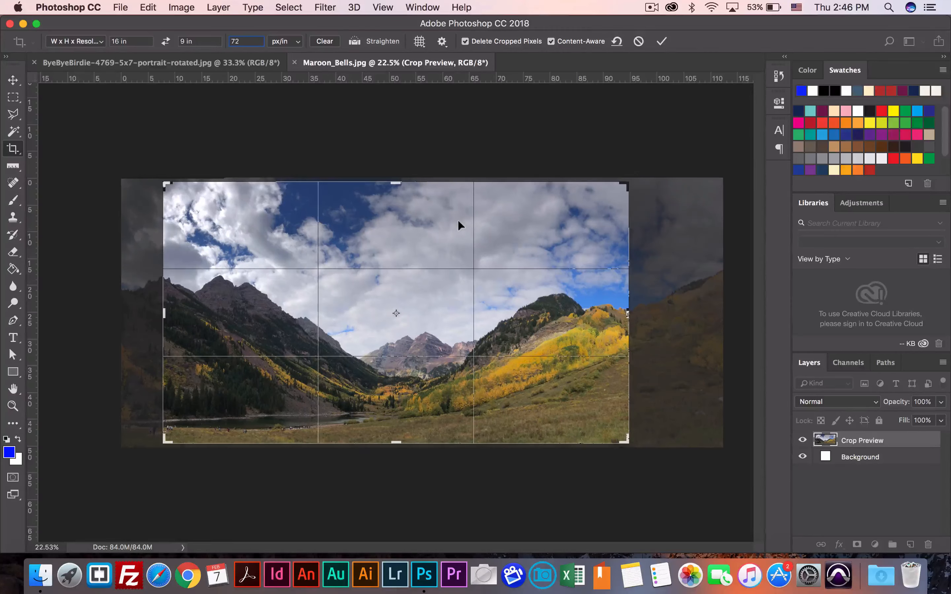
# Step: Straighten the panorama about 2° along the lake's far shoreline, apply the Content-Aware crop and view it at 100%
pyautogui.click(355, 40)
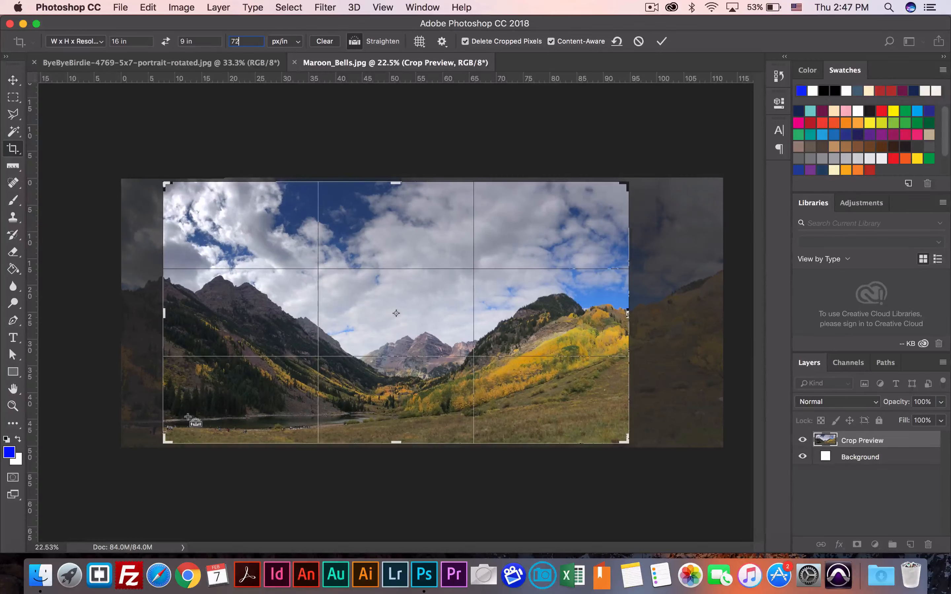
pyautogui.moveTo(180, 419); pyautogui.dragTo(375, 411)
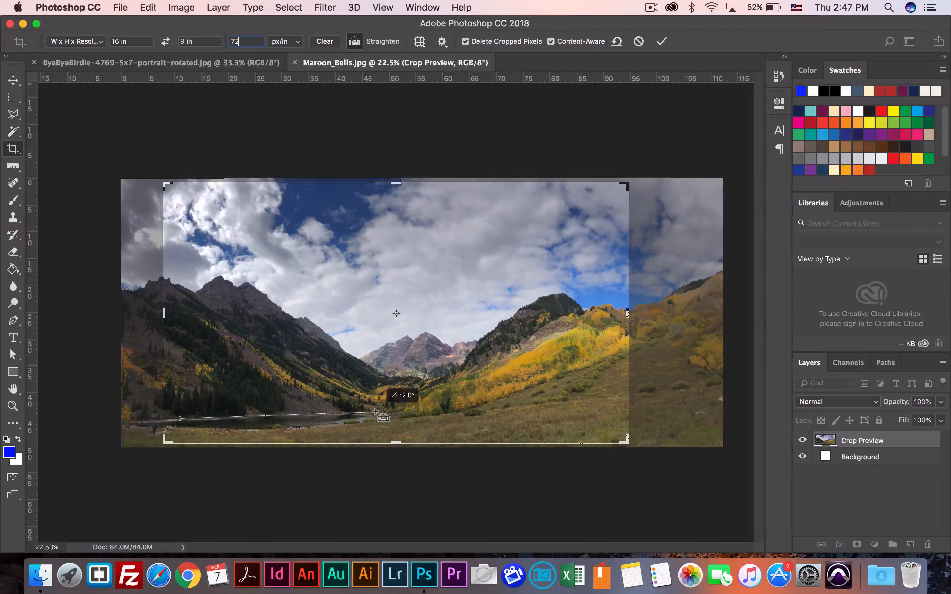
pyautogui.moveTo(375, 411); pyautogui.dragTo(376, 411)
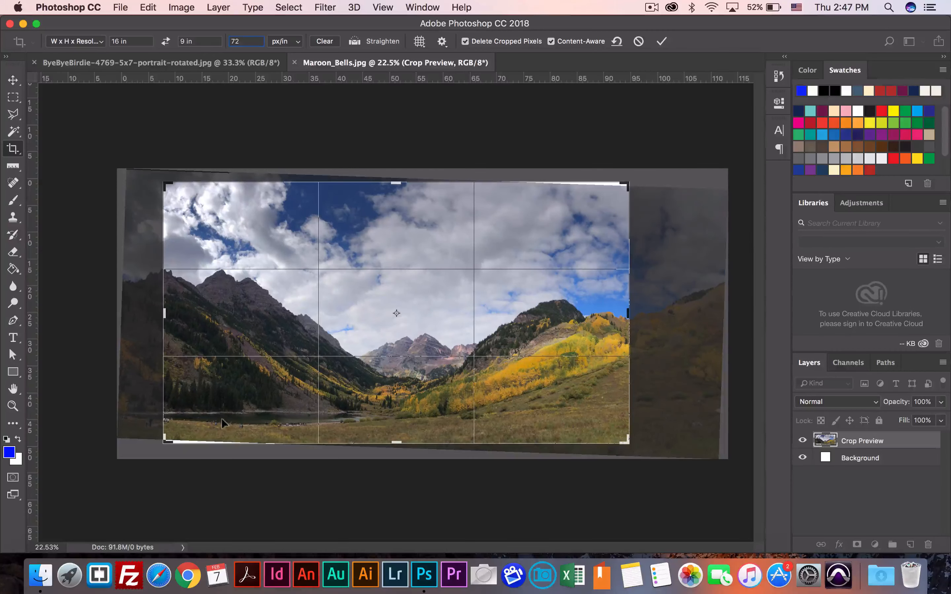
pyautogui.click(662, 42)
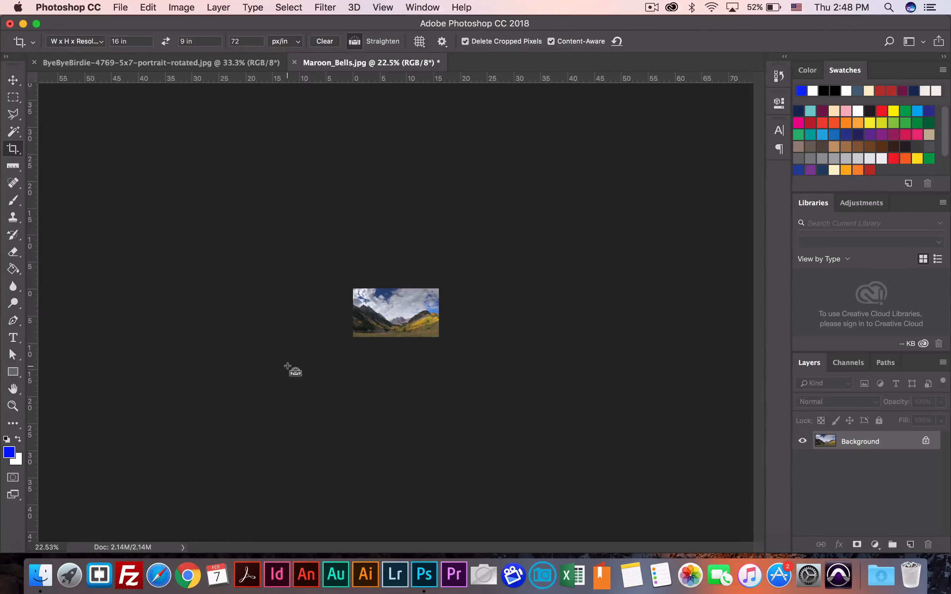
pyautogui.press('super+1')
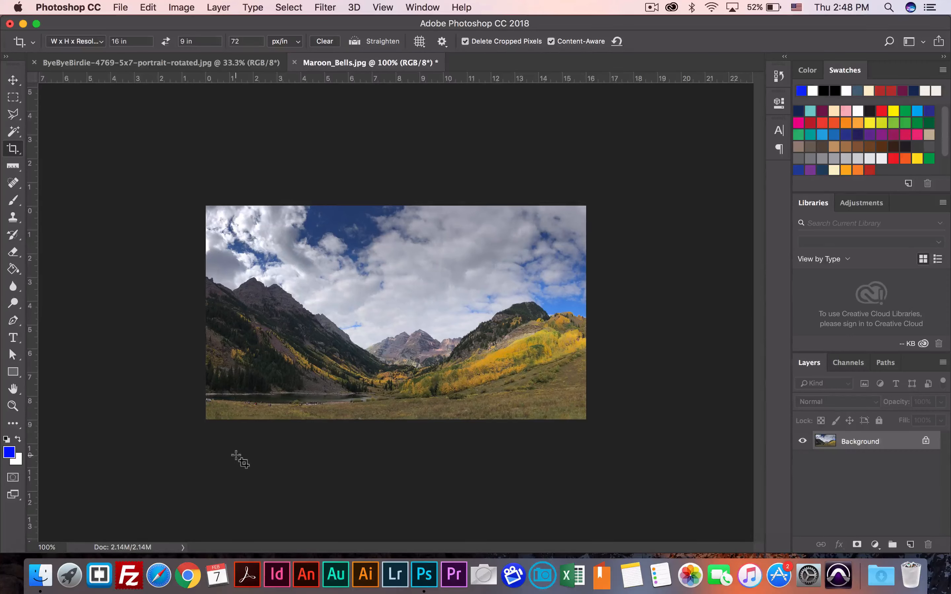
# Step: Clear the crop dimensions and revert the panorama to its Open history state, undoing the Content-Aware crop
pyautogui.click(616, 42)
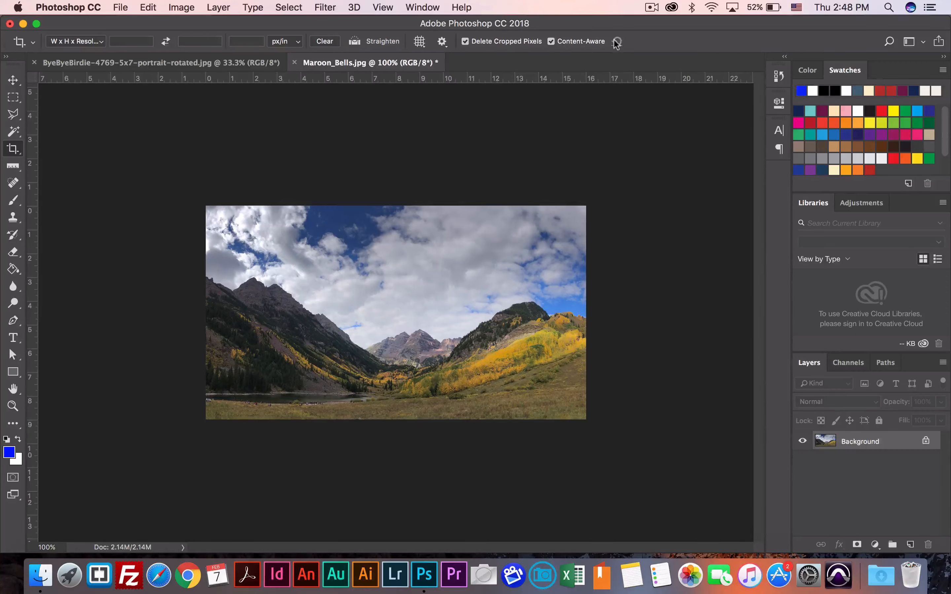
pyautogui.click(778, 77)
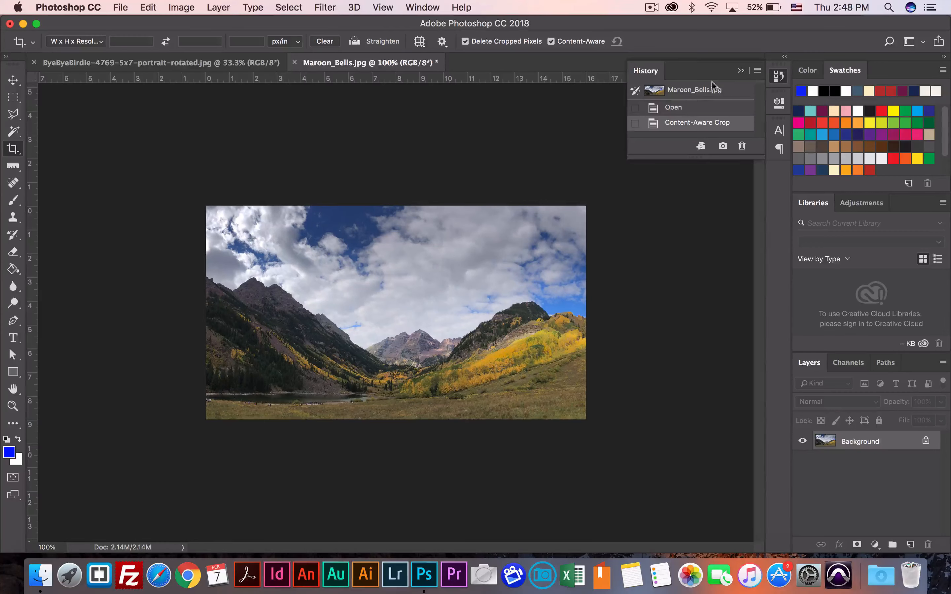
pyautogui.click(684, 109)
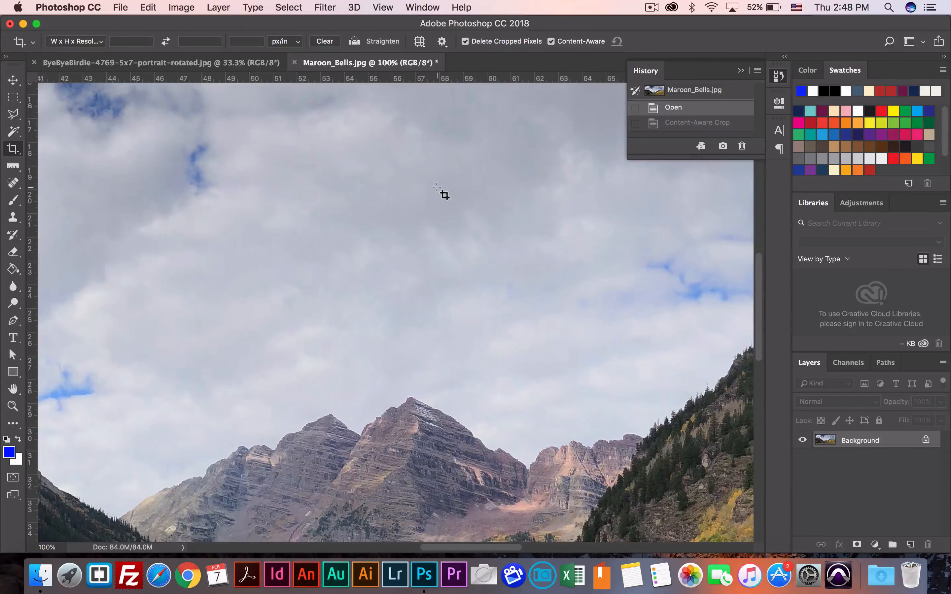
pyautogui.press('super+0')
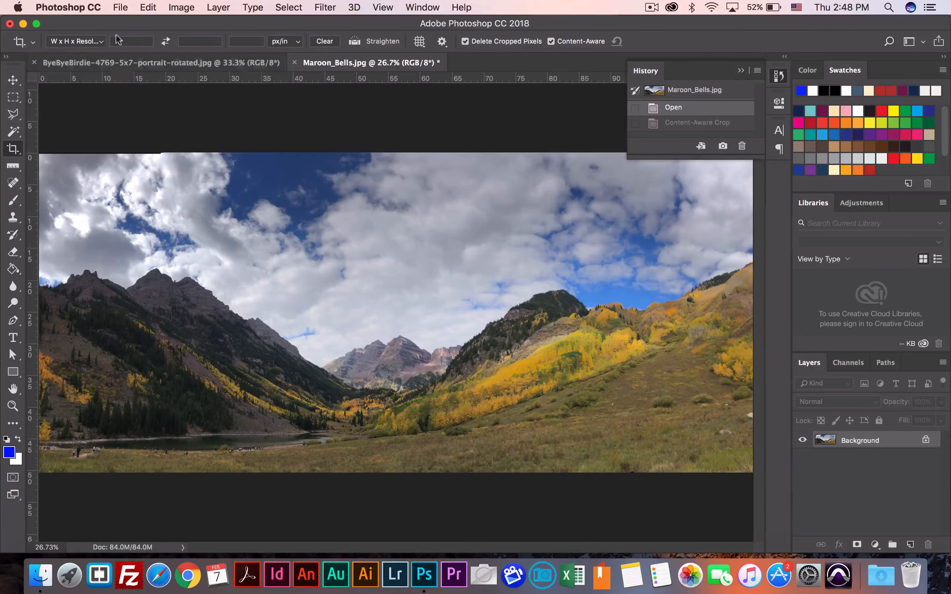
# Step: Define the uncropped panorama's crop as 16 in wide, 9 in high and 72 px/in
pyautogui.click(140, 40)
pyautogui.write('16in')
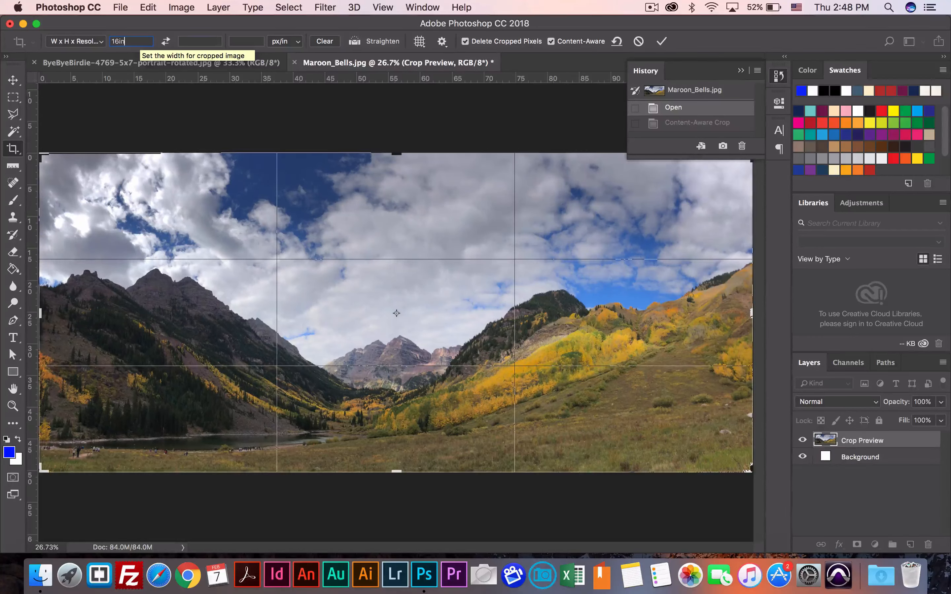
pyautogui.press('Tab')
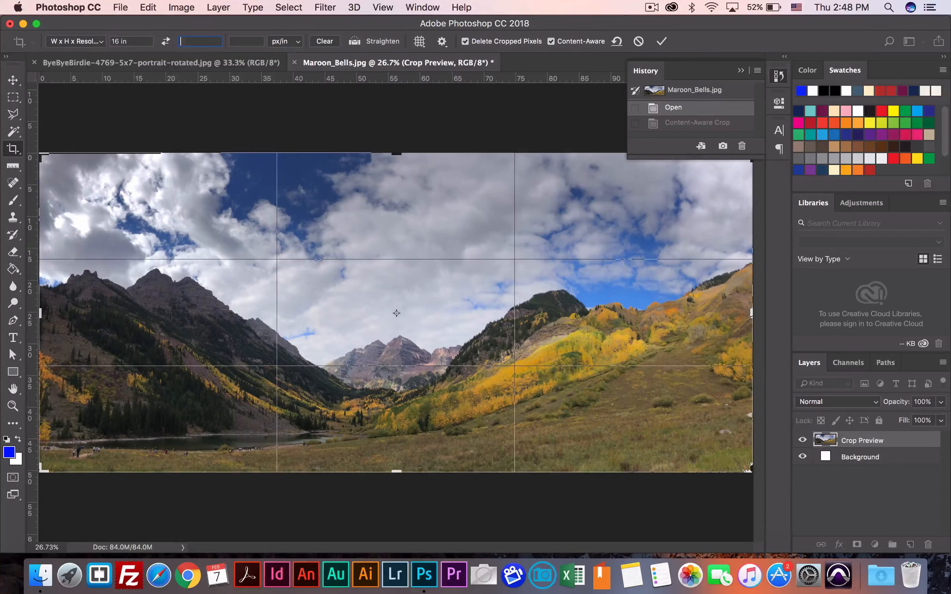
pyautogui.write('9')
pyautogui.press('Tab')
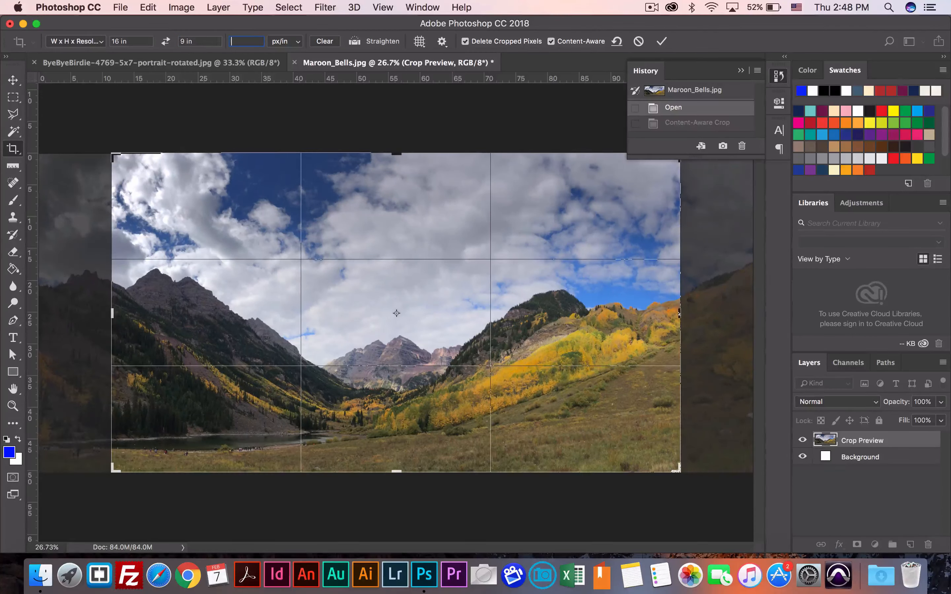
pyautogui.write('72')
# Step: Level the photo along the lake's shoreline with Straighten, commit the crop with Content-Aware corner filling, and view it at 100%
pyautogui.click(354, 41)
pyautogui.moveTo(121, 438); pyautogui.dragTo(343, 433)
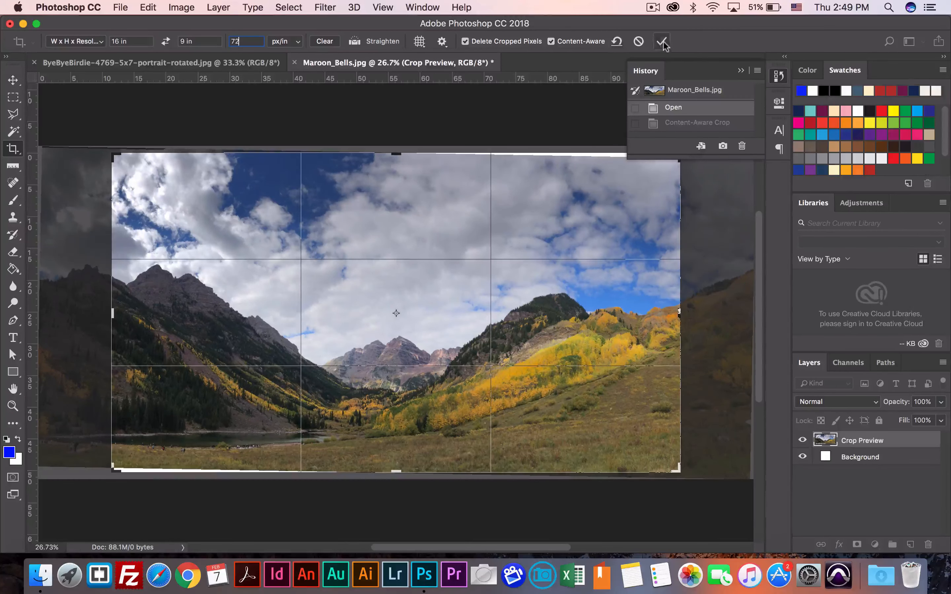
pyautogui.click(663, 42)
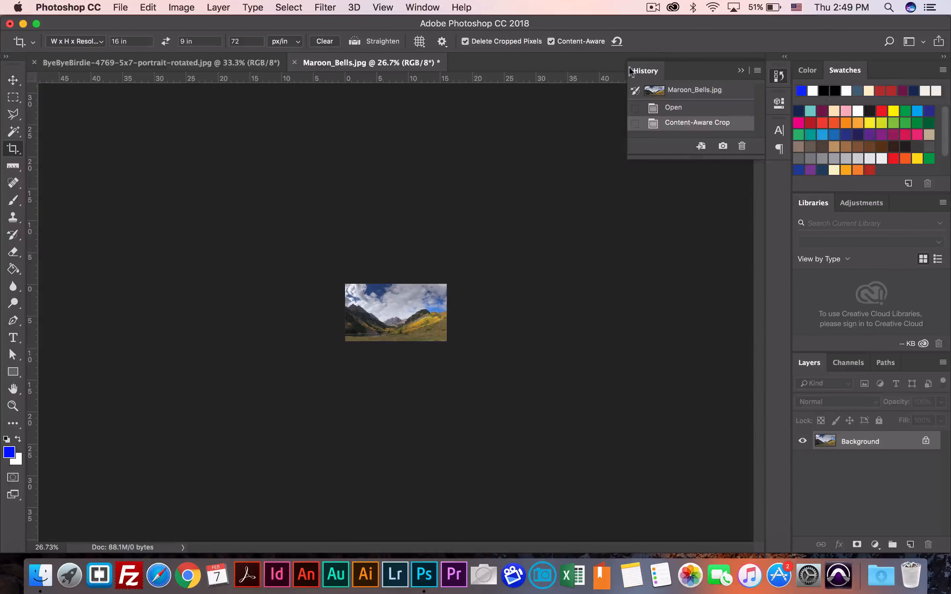
pyautogui.press('super+1')
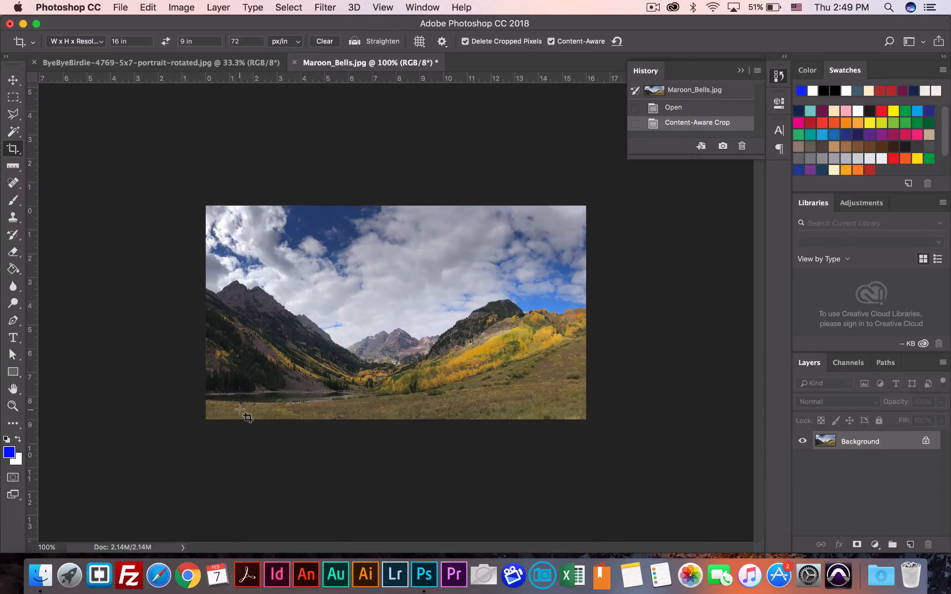